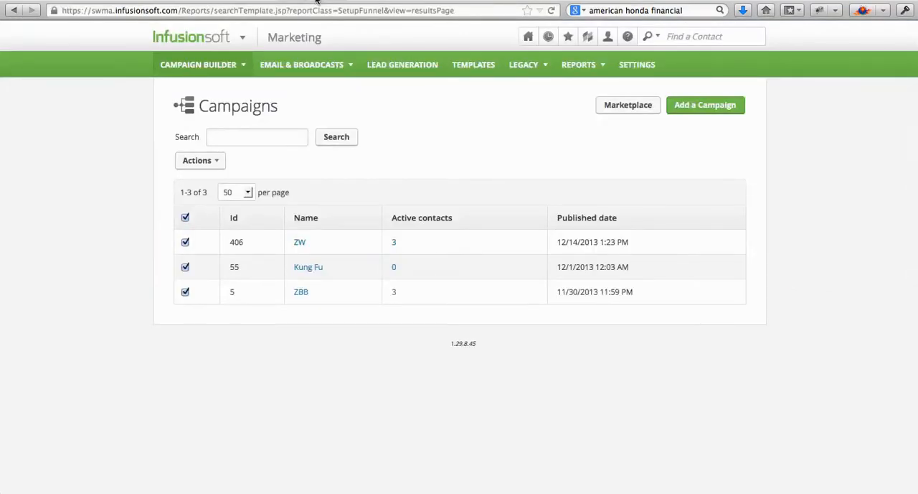
# - Switch to Mail and examine the submitted form data in the New ZW PPC Survey Lead notification
pyautogui.moveTo(243, 45)
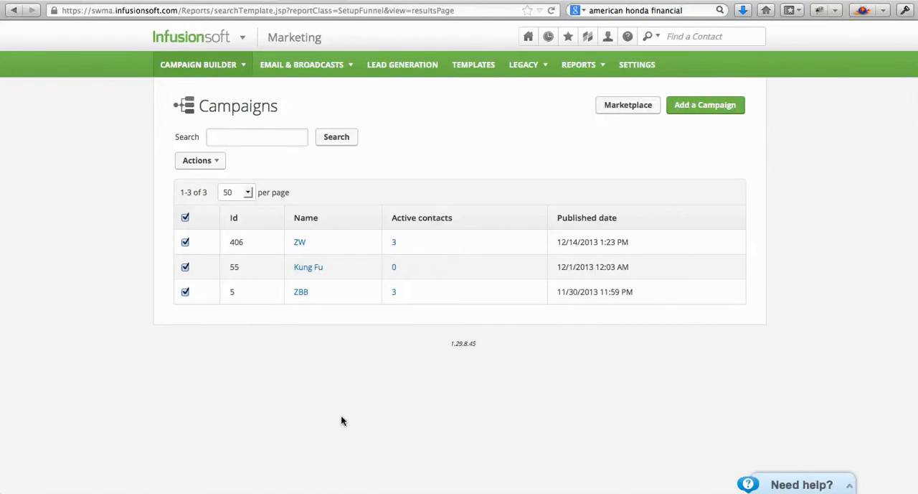
pyautogui.click(470, 490)
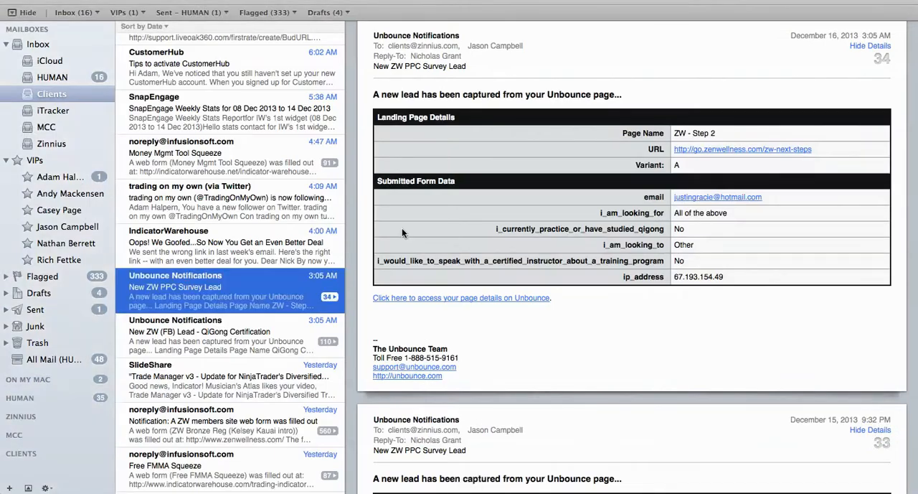
pyautogui.scroll(1, 434, 235)
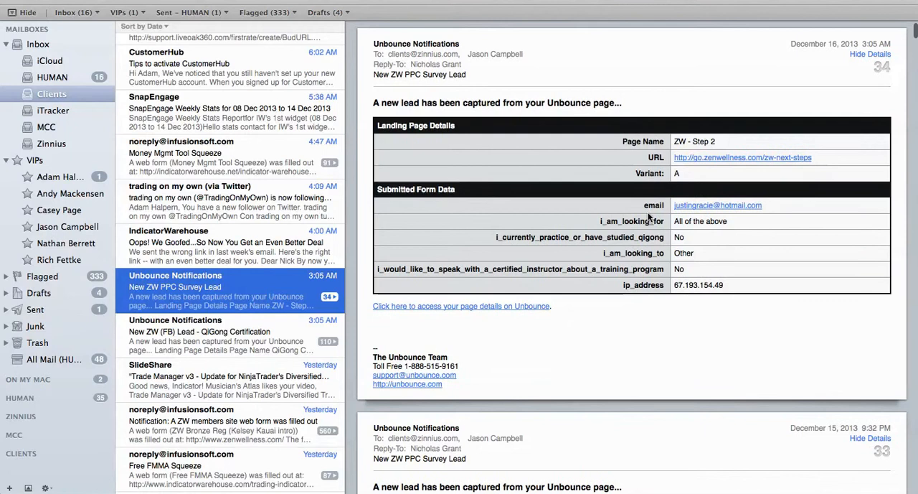
pyautogui.moveTo(600, 222); pyautogui.dragTo(648, 224)
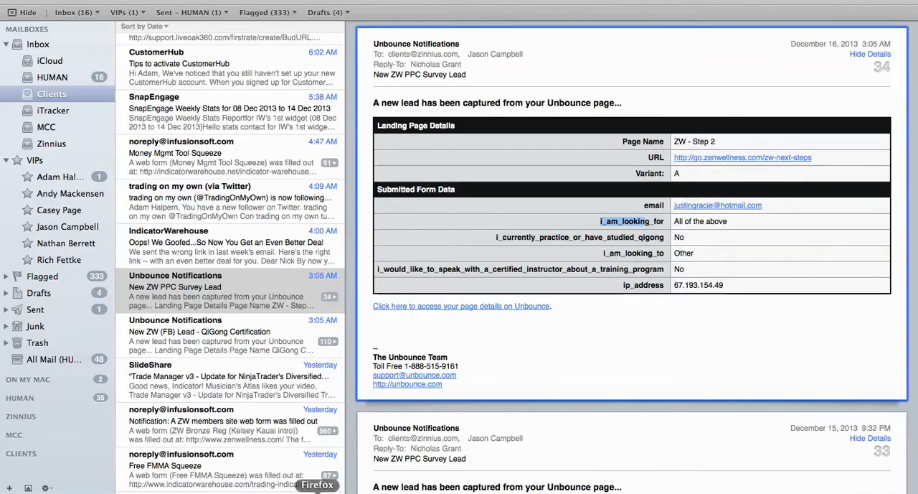
# - Switch to Firefox and open the ZW campaign in Infusionsoft for editing
pyautogui.click(318, 490)
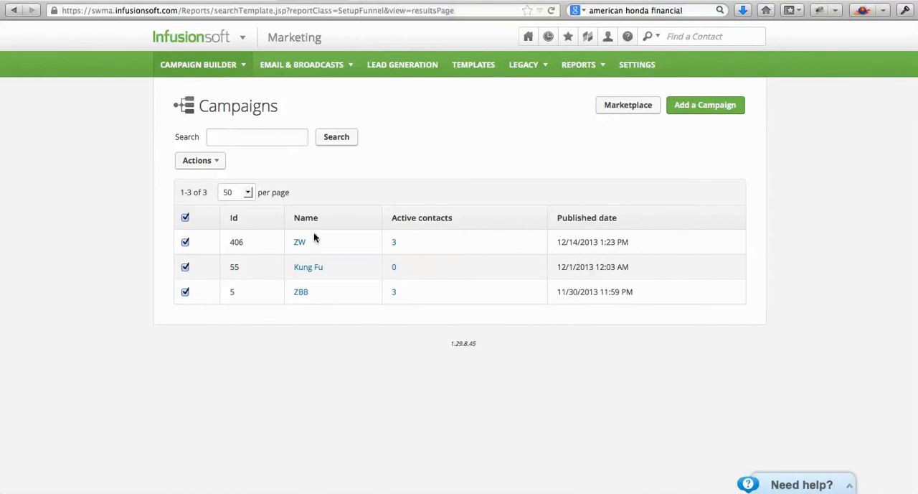
pyautogui.click(300, 242)
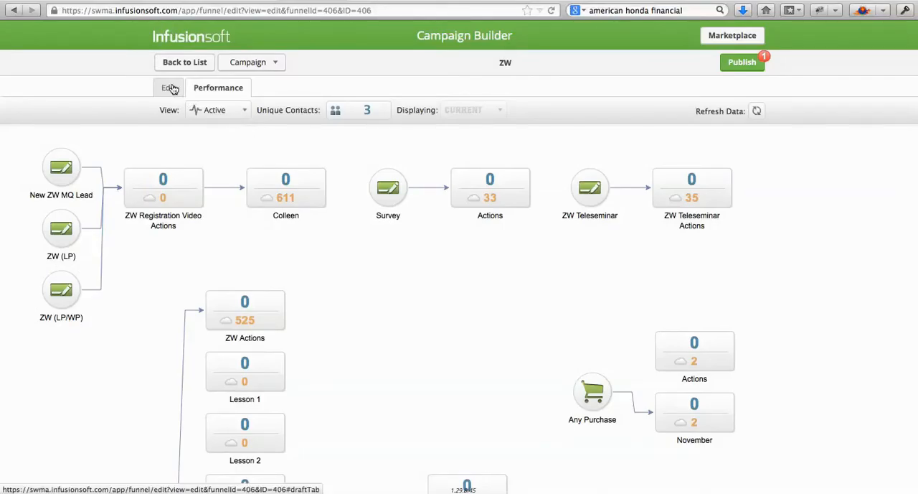
pyautogui.click(169, 87)
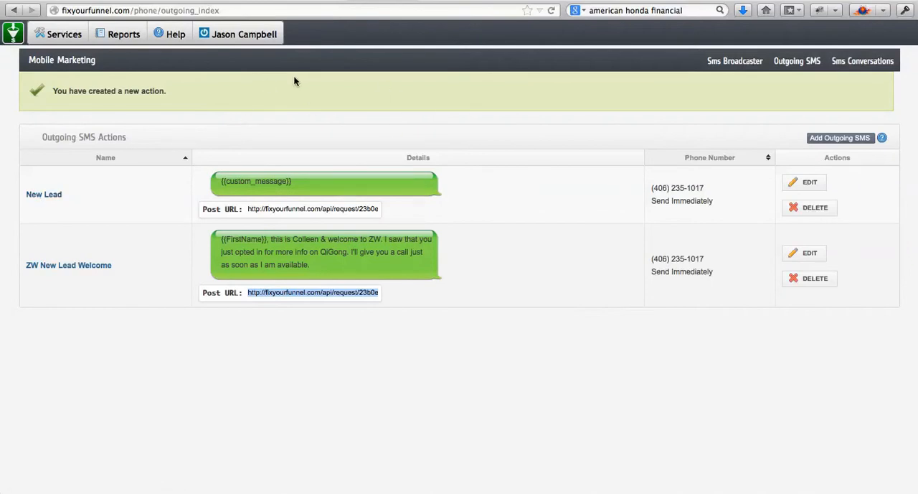
# - In Fix Your Funnel, open the Mobile Marketing outgoing SMS actions and examine the New Lead action's message and post URL
pyautogui.moveTo(74, 38)
pyautogui.moveTo(72, 89)
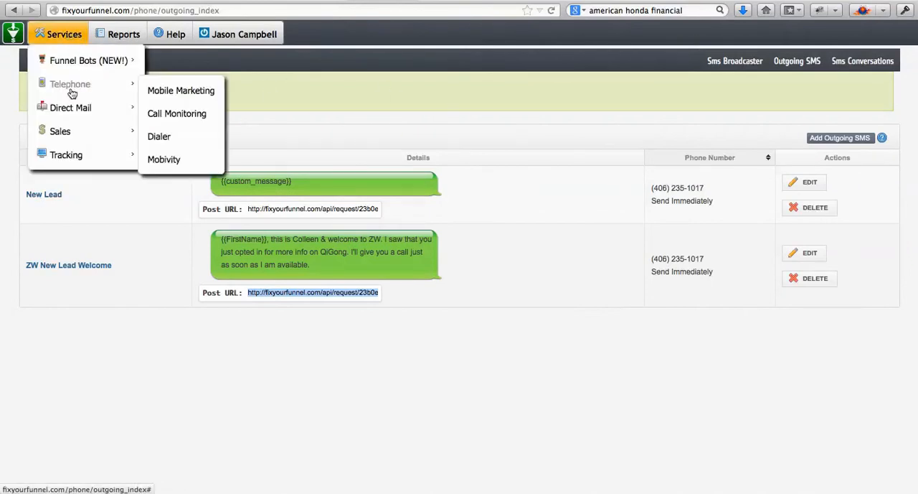
pyautogui.click(203, 94)
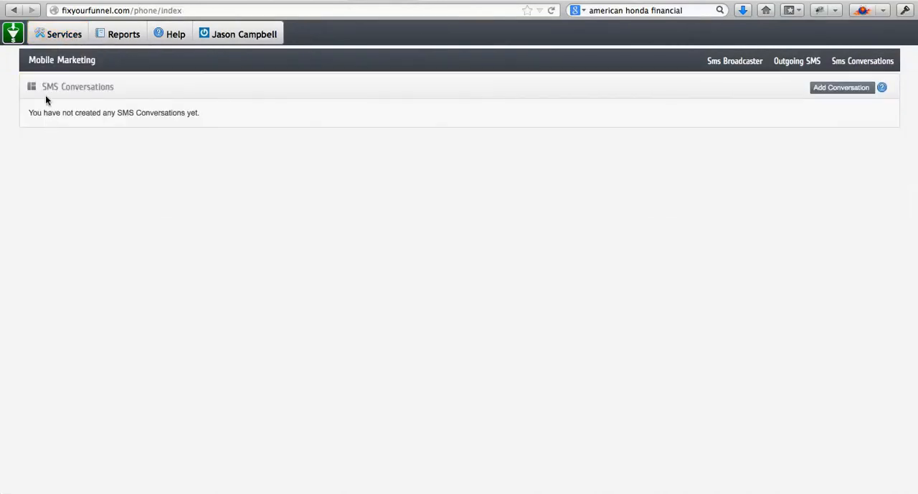
pyautogui.click(798, 64)
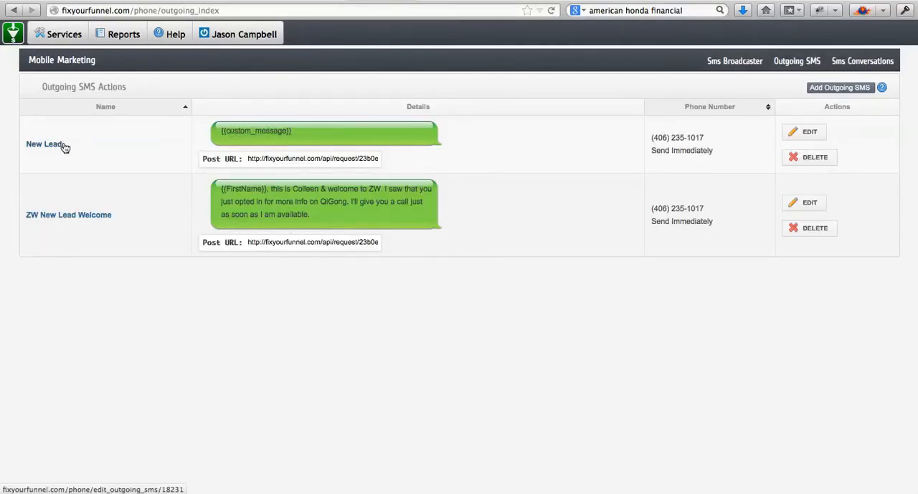
pyautogui.moveTo(67, 142); pyautogui.dragTo(6, 142)
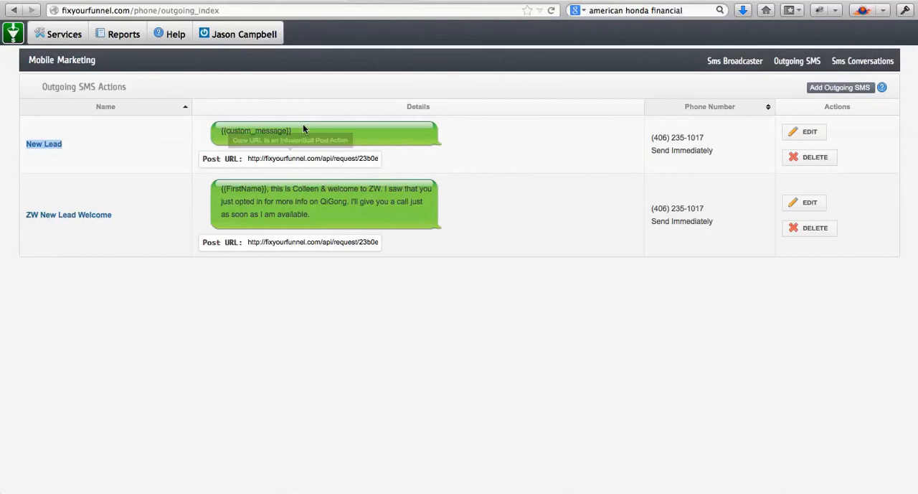
pyautogui.moveTo(294, 130); pyautogui.dragTo(219, 130)
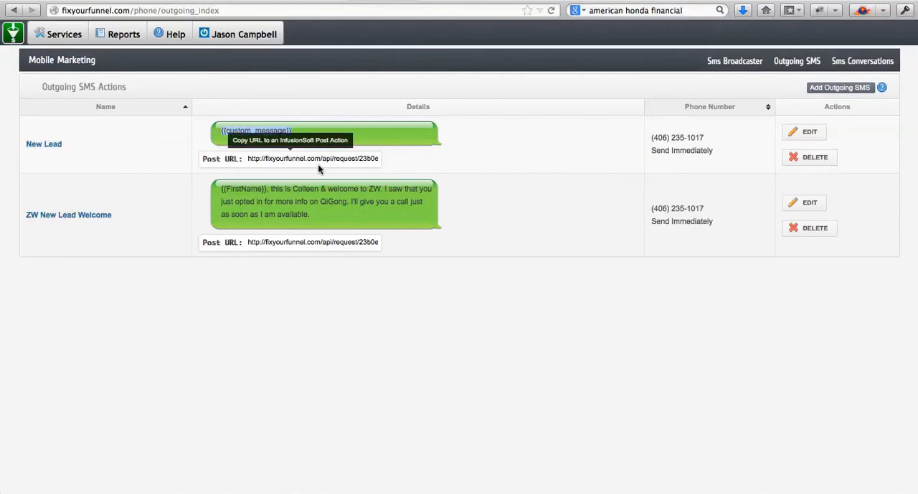
pyautogui.click(159, 161)
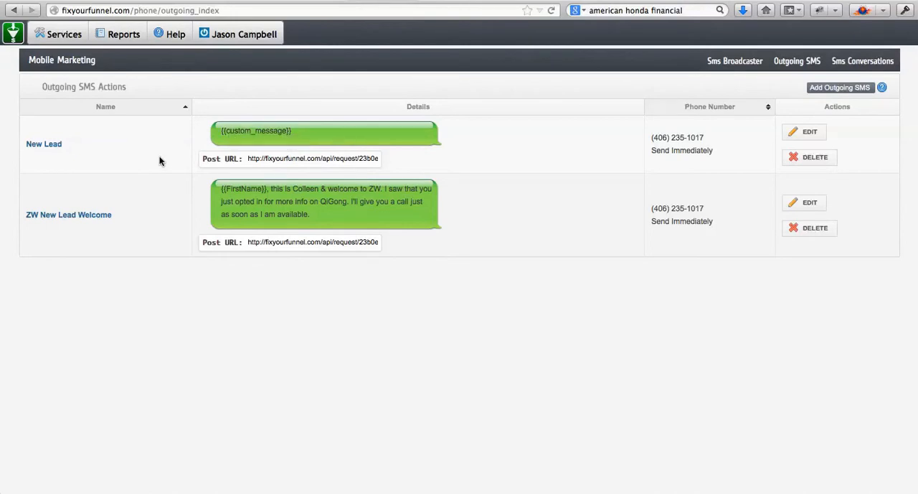
# - Look over the ZW landing pages in Unbounce and return to the ZW campaign in Infusionsoft
pyautogui.click(325, 1)
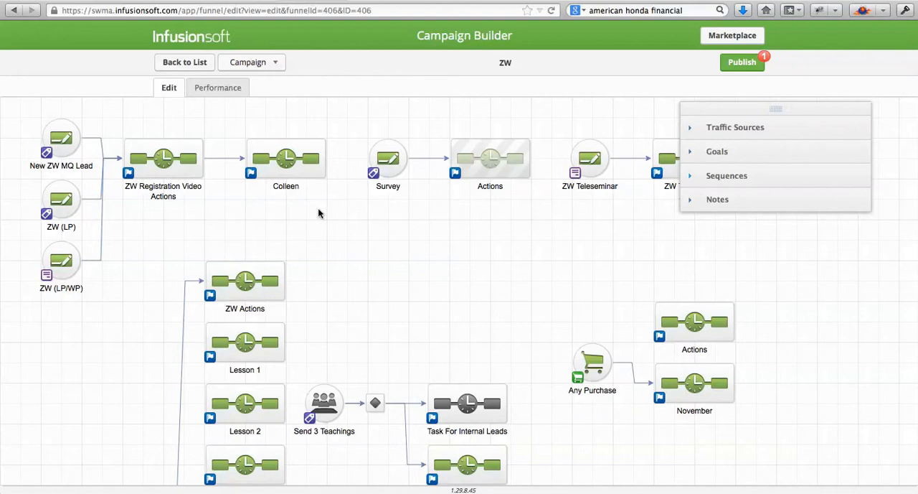
pyautogui.click(344, 491)
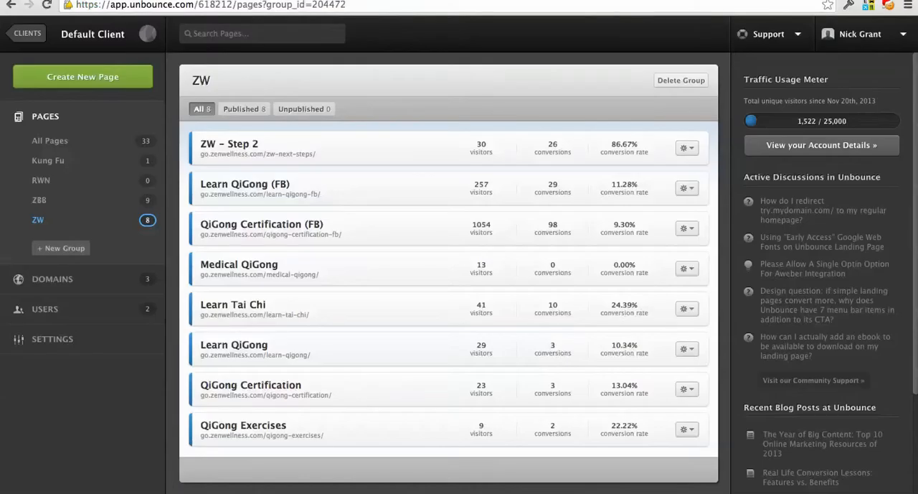
pyautogui.click(316, 490)
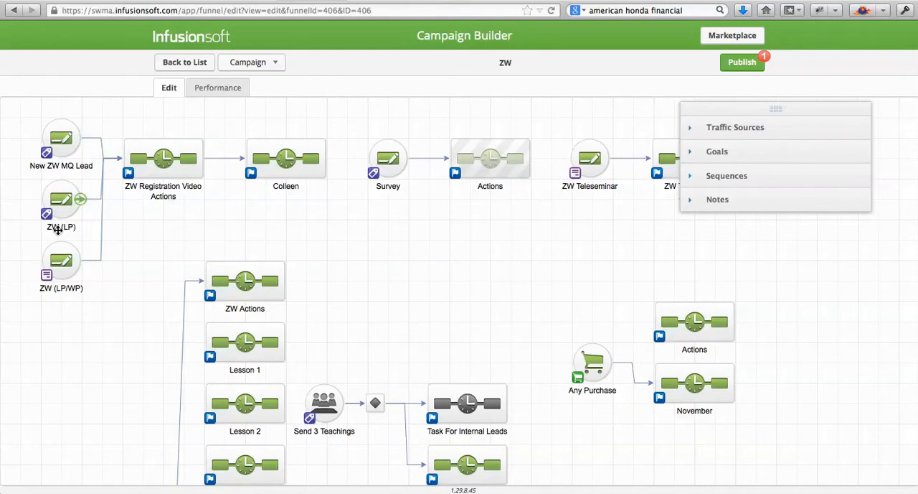
# - Check which tags trigger the ZW (LP) and Survey goals in the campaign
pyautogui.doubleClick(67, 201)
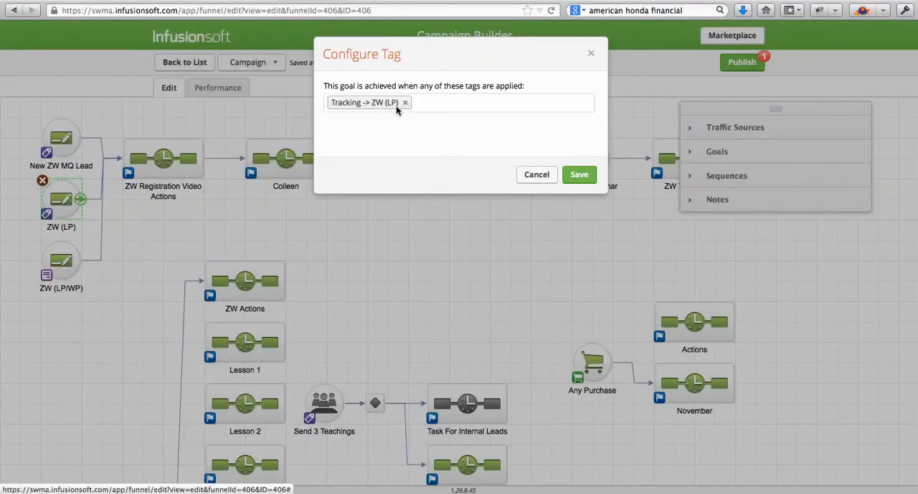
pyautogui.click(592, 57)
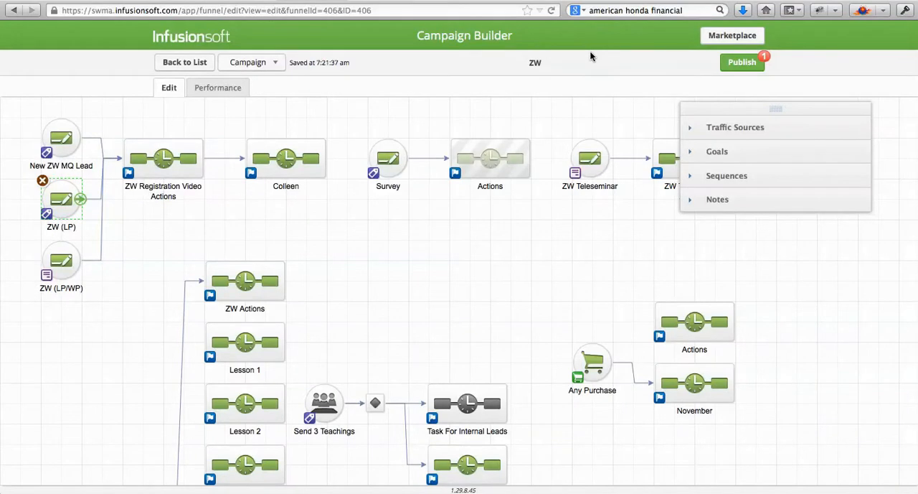
pyautogui.doubleClick(388, 164)
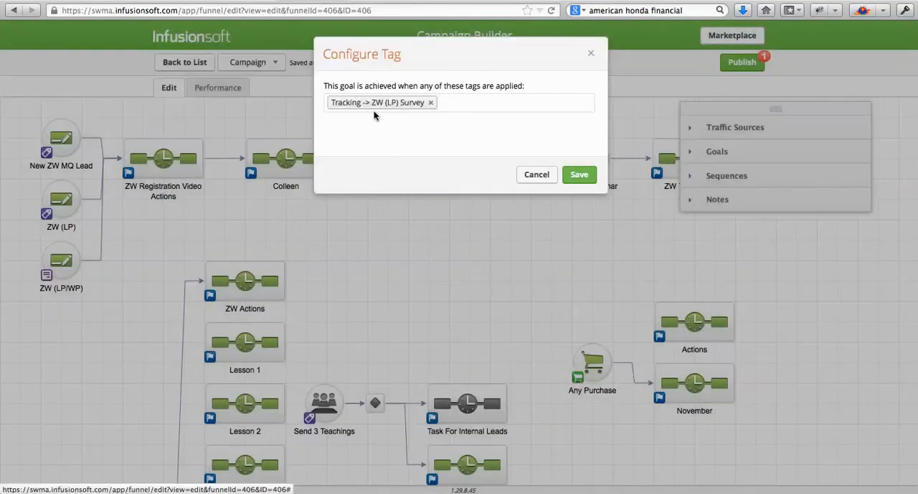
pyautogui.click(591, 53)
# - Compare the ZW page list in Unbounce with the lead goals that start the Infusionsoft campaign
pyautogui.click(344, 485)
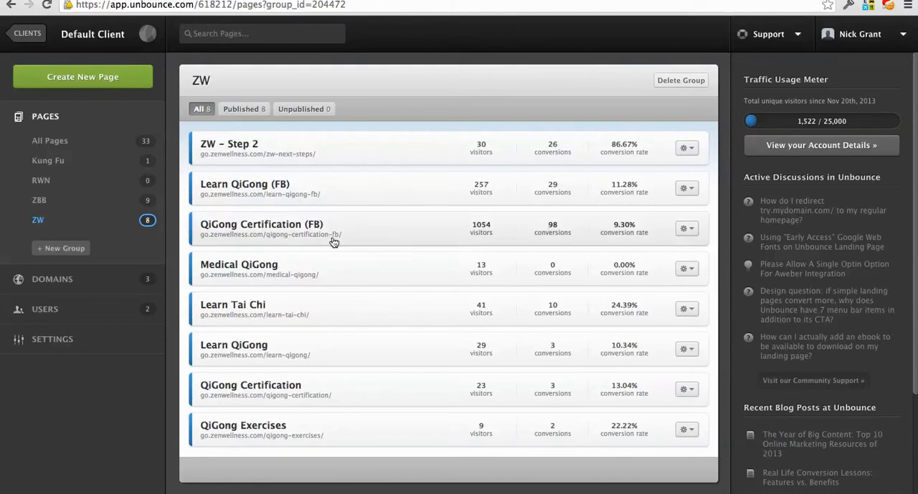
pyautogui.press('super+Tab')
pyautogui.moveTo(164, 155)
pyautogui.moveTo(68, 258)
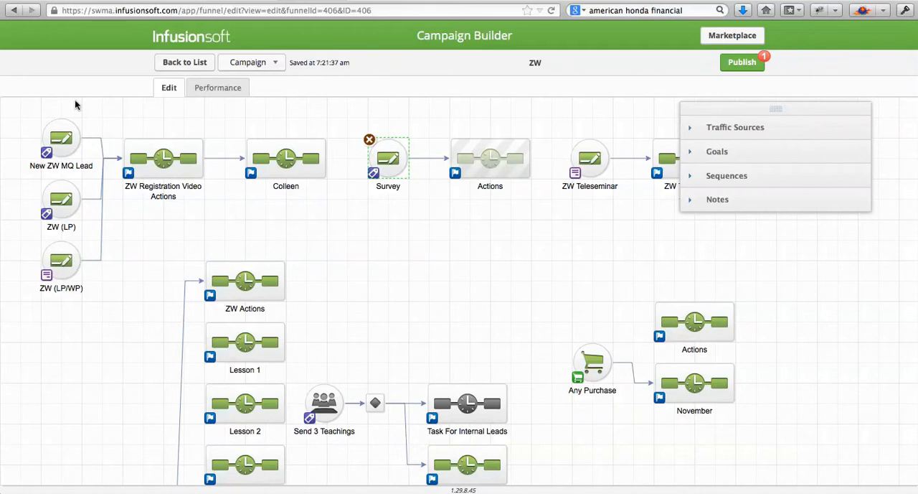
pyautogui.moveTo(67, 138)
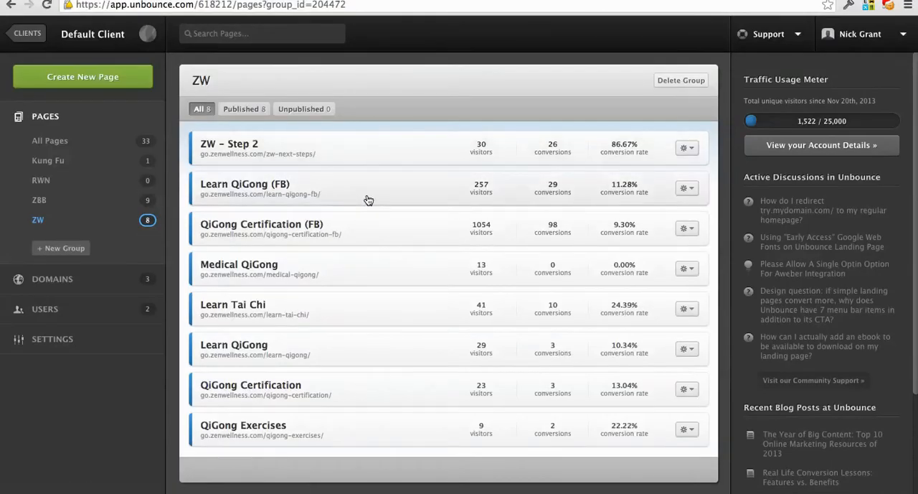
# - In Unbounce, open the Learn Tai Chi page and its Infusionsoft lead integration settings
pyautogui.click(383, 193)
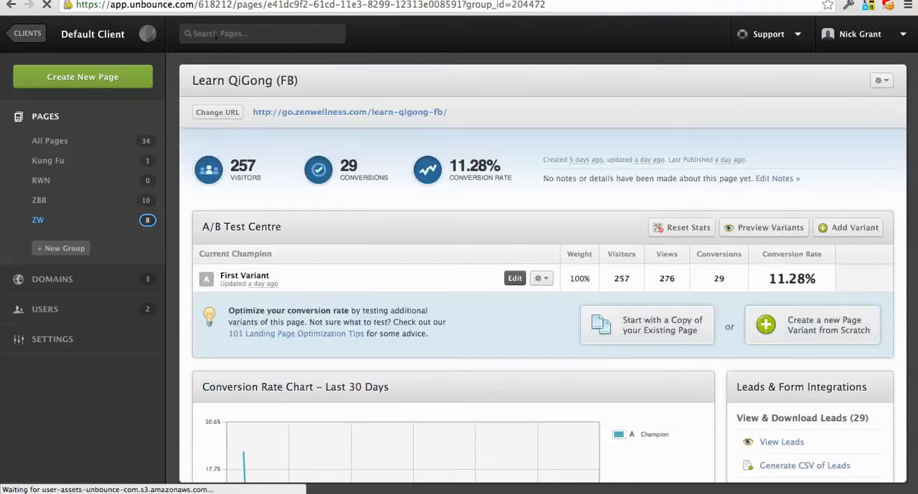
pyautogui.click(12, 5)
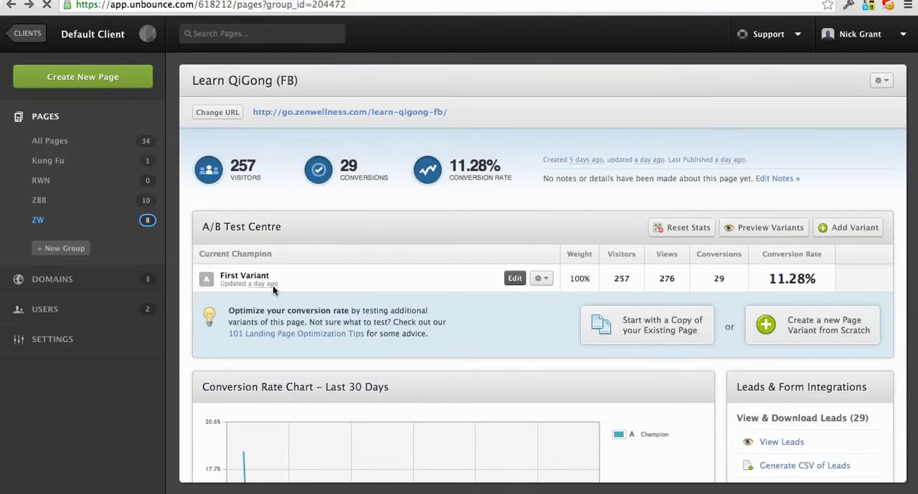
pyautogui.click(417, 319)
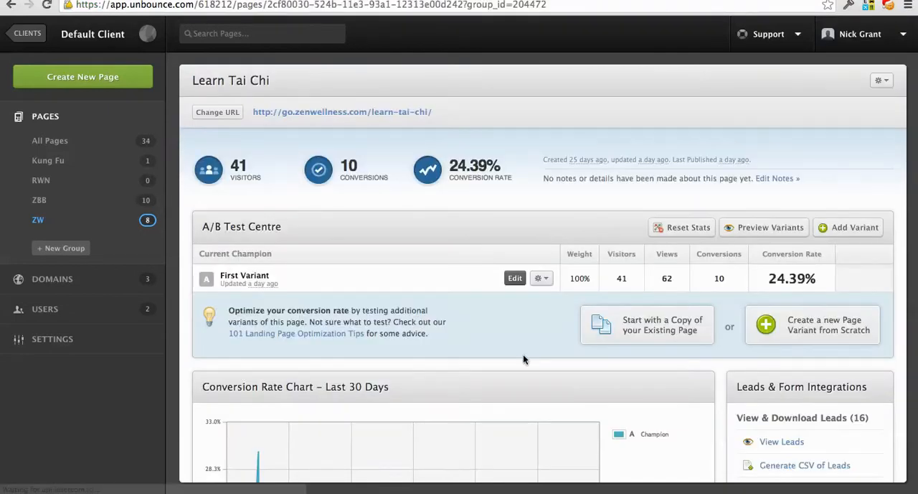
pyautogui.scroll(-8, 523, 353)
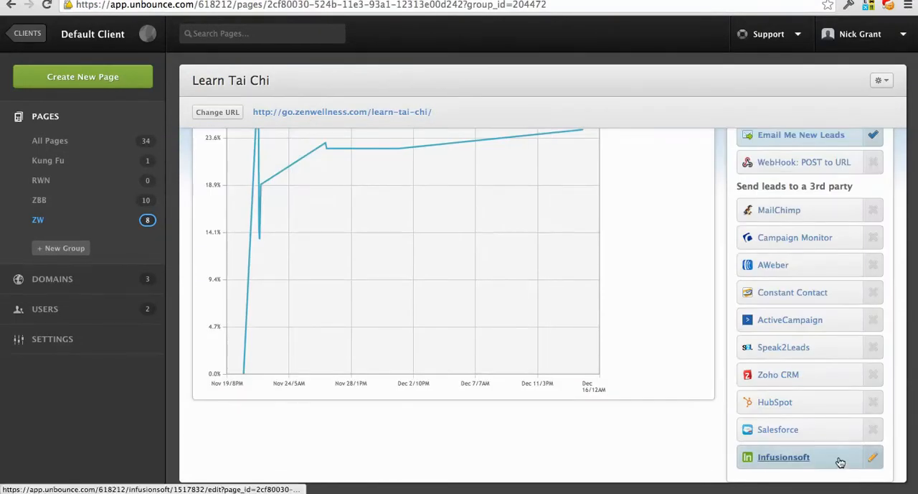
pyautogui.click(782, 458)
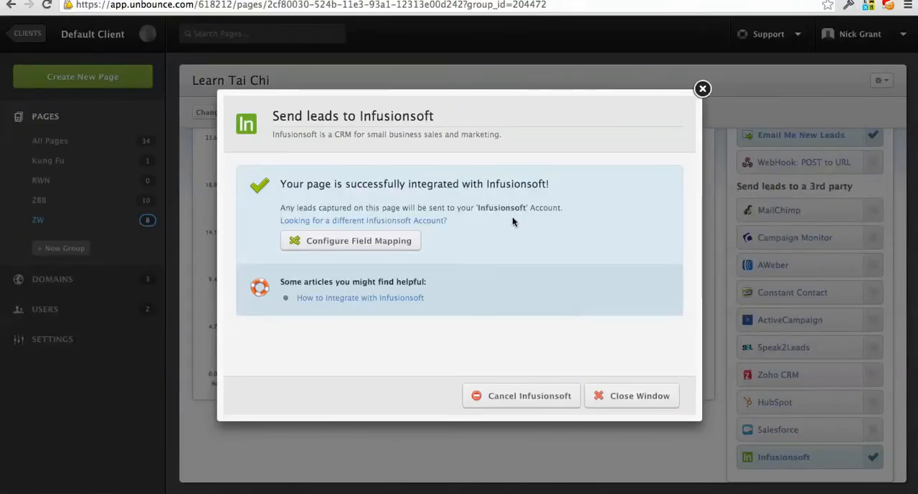
# - Reconfigure the page's Infusionsoft integration with the swma connection and apply the ZW (LP) tag to new leads
pyautogui.click(355, 223)
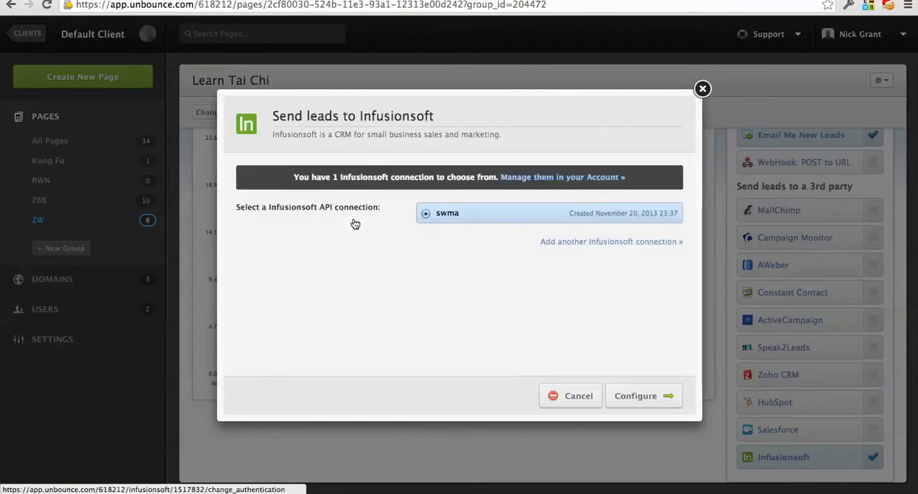
pyautogui.click(648, 394)
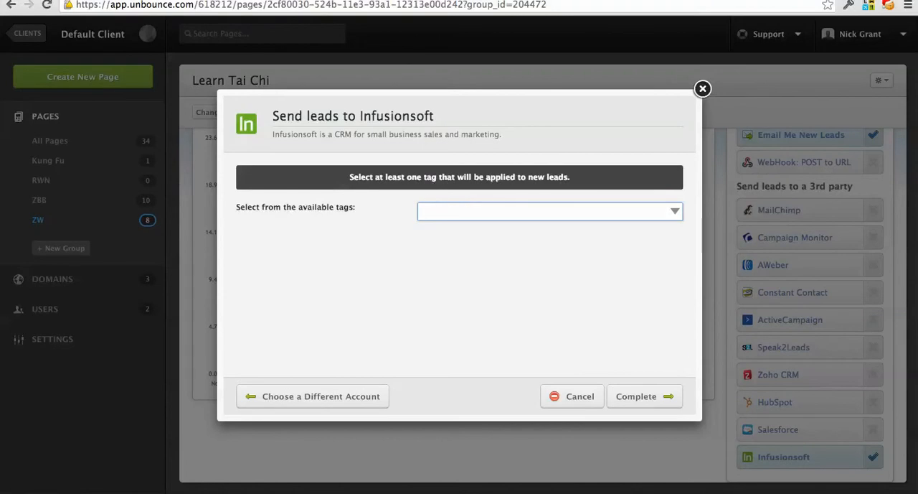
pyautogui.write('ZW (LP)')
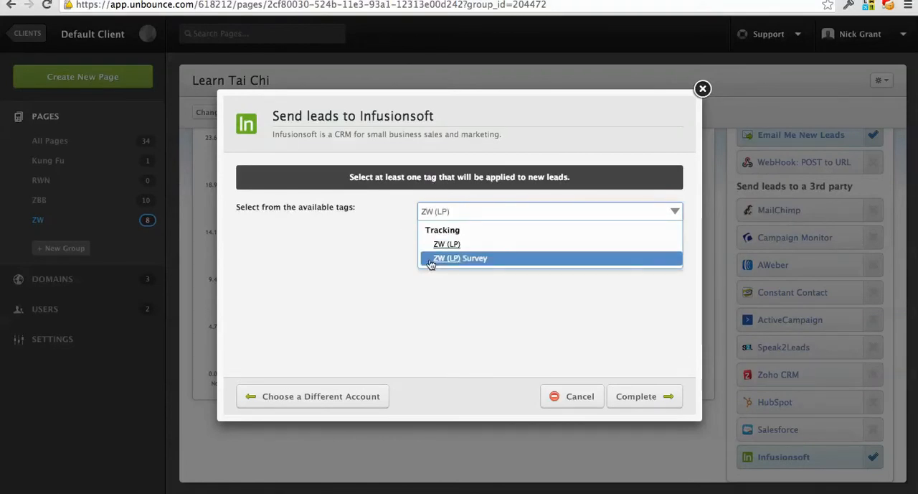
pyautogui.click(466, 249)
pyautogui.click(641, 392)
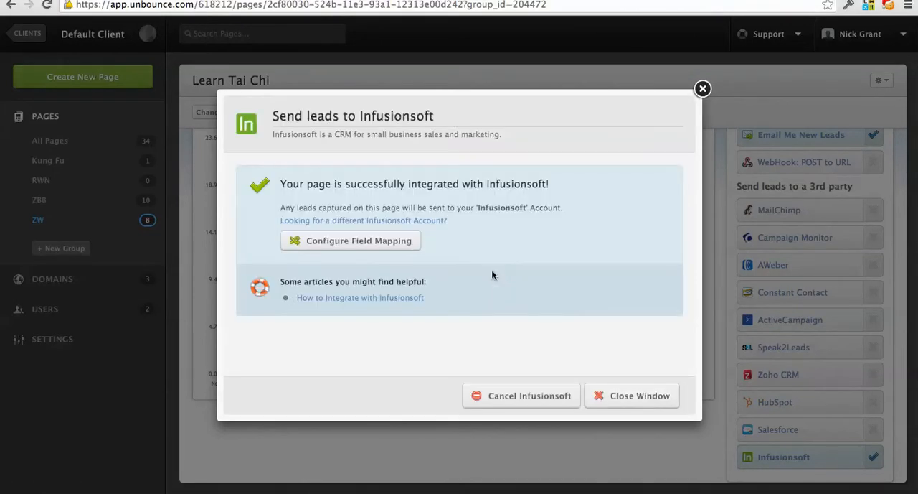
# - Open the integration's field mapping and review the Infusionsoft fields available for First Name
pyautogui.click(356, 242)
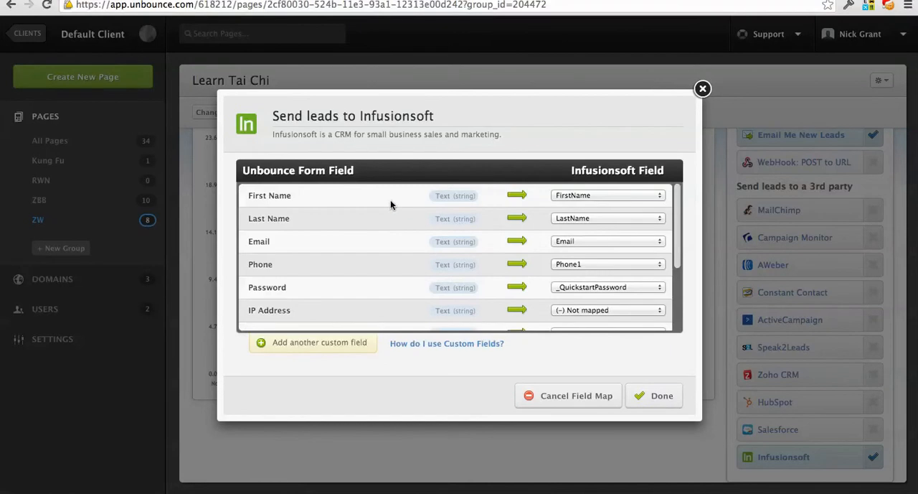
pyautogui.scroll(-2, 398, 259)
pyautogui.scroll(2, 397, 259)
pyautogui.click(651, 195)
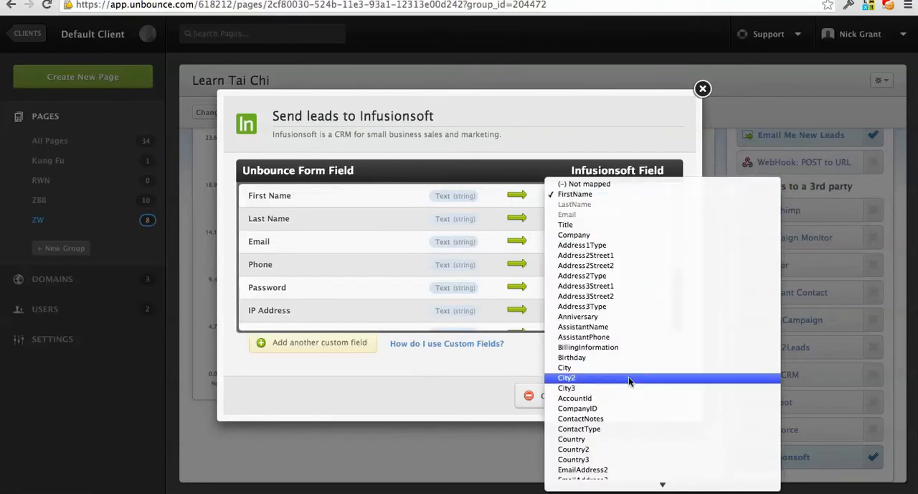
pyautogui.scroll(-10, 639, 330)
pyautogui.scroll(3, 638, 330)
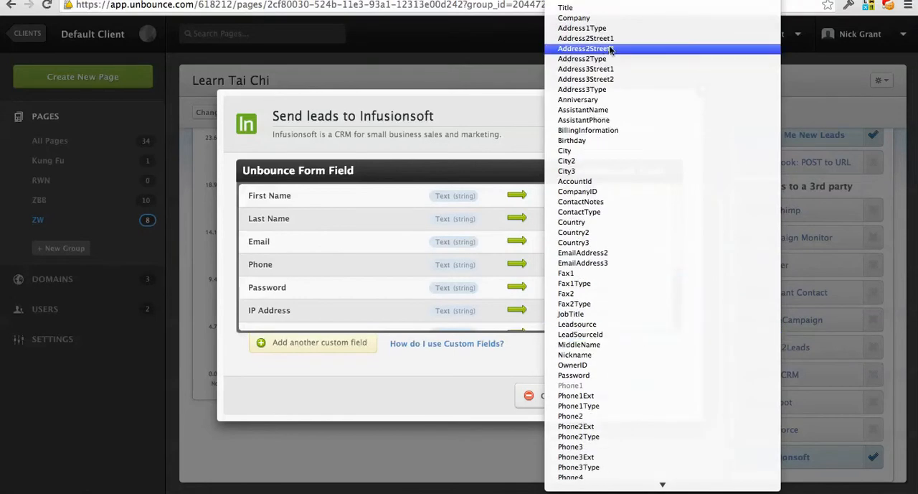
pyautogui.click(454, 118)
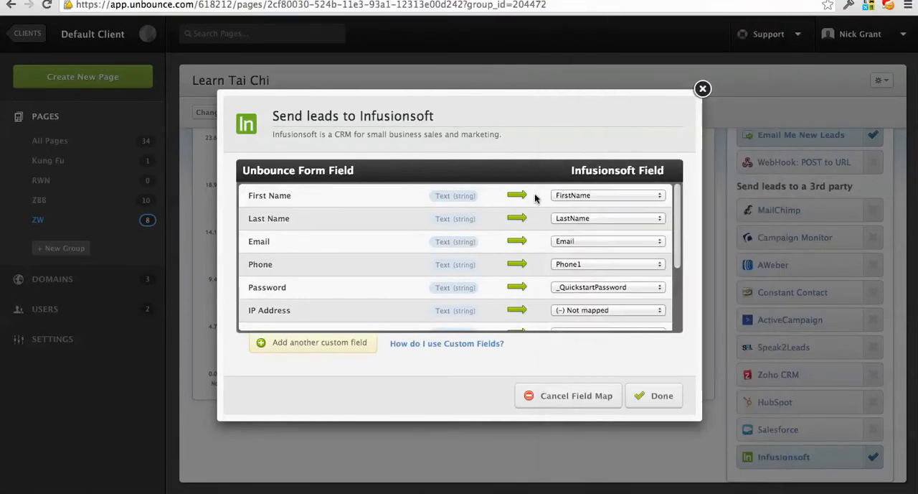
# - Review the remaining field mappings down to Page Url, check its Infusionsoft field, and finish the field mapping
pyautogui.scroll(-5, 488, 267)
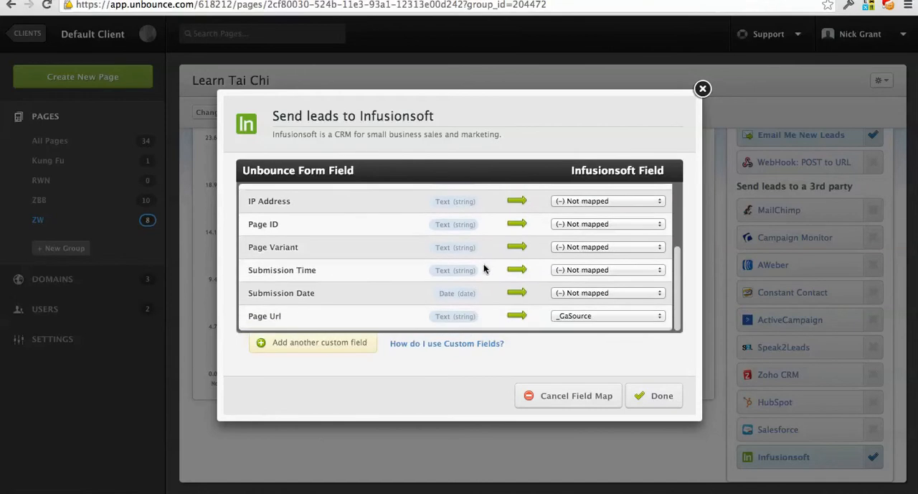
pyautogui.moveTo(249, 317); pyautogui.dragTo(276, 319)
pyautogui.click(277, 318)
pyautogui.click(625, 316)
pyautogui.click(612, 316)
pyautogui.click(660, 406)
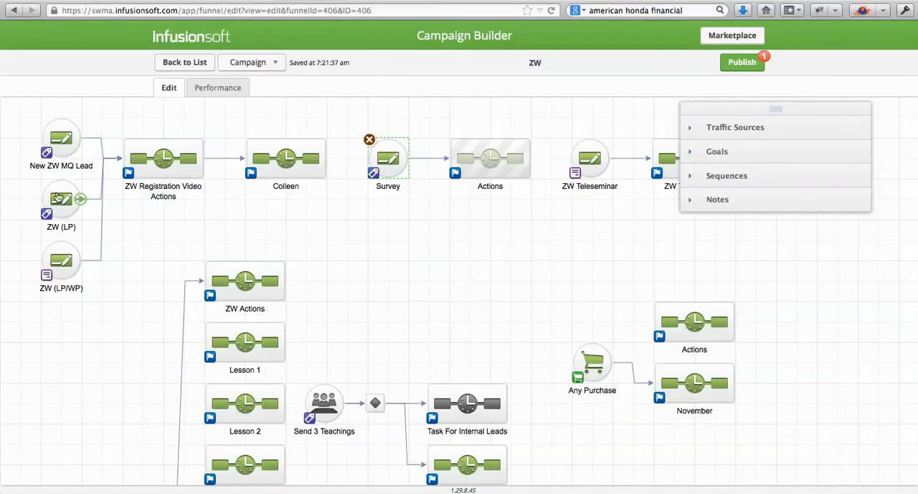
# - In Infusionsoft, inspect the ZW Registration Video Actions sequence and both HTTP posts in the Actions sequence after the Survey goal
pyautogui.doubleClick(147, 167)
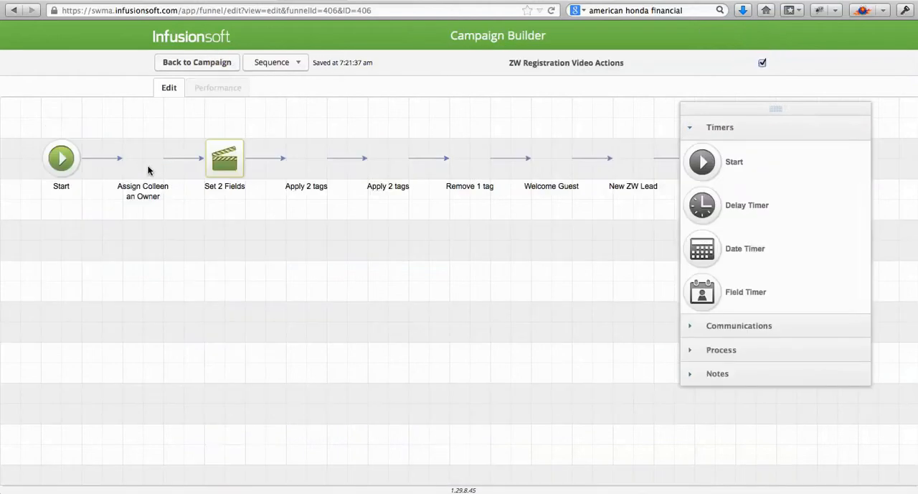
pyautogui.click(196, 62)
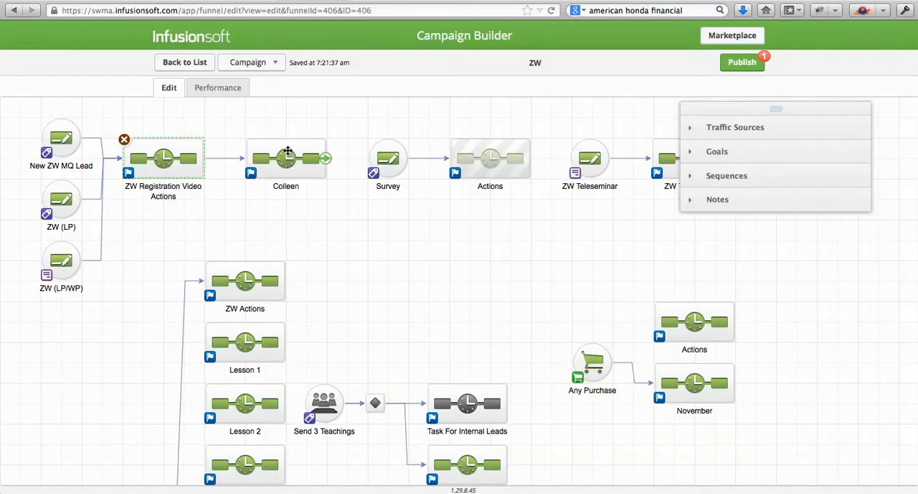
pyautogui.doubleClick(487, 166)
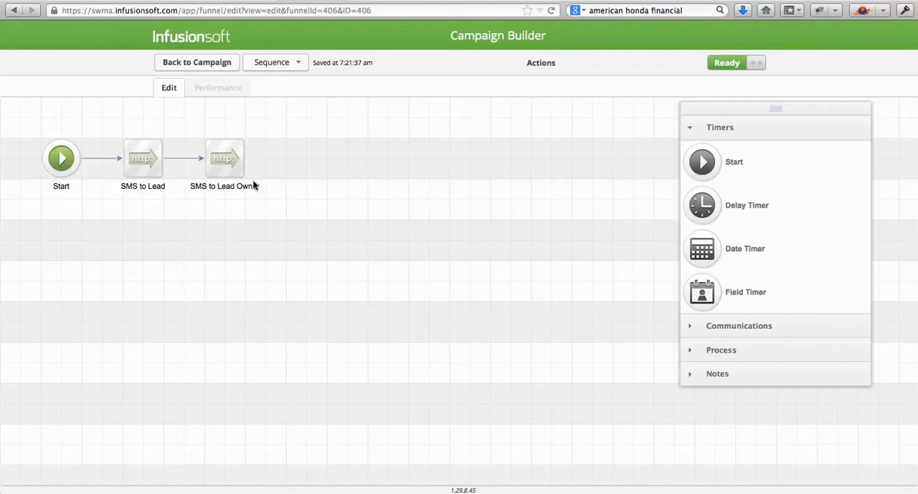
pyautogui.doubleClick(232, 153)
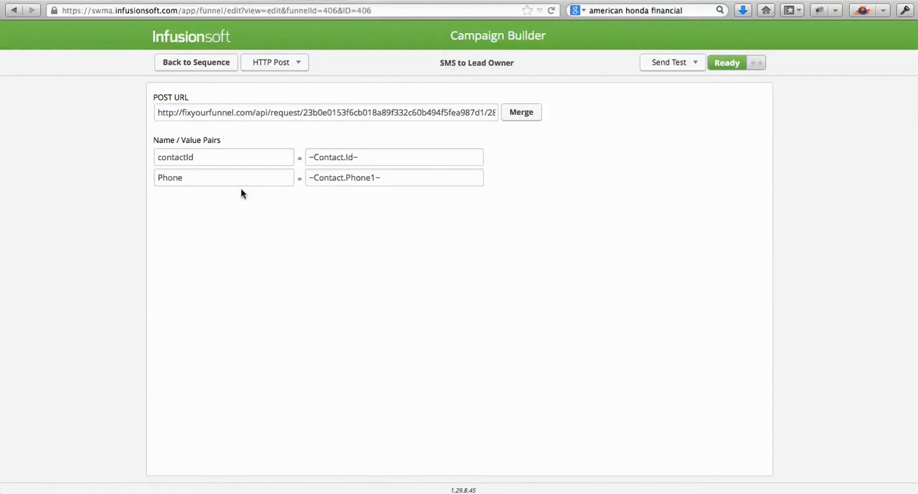
pyautogui.click(210, 62)
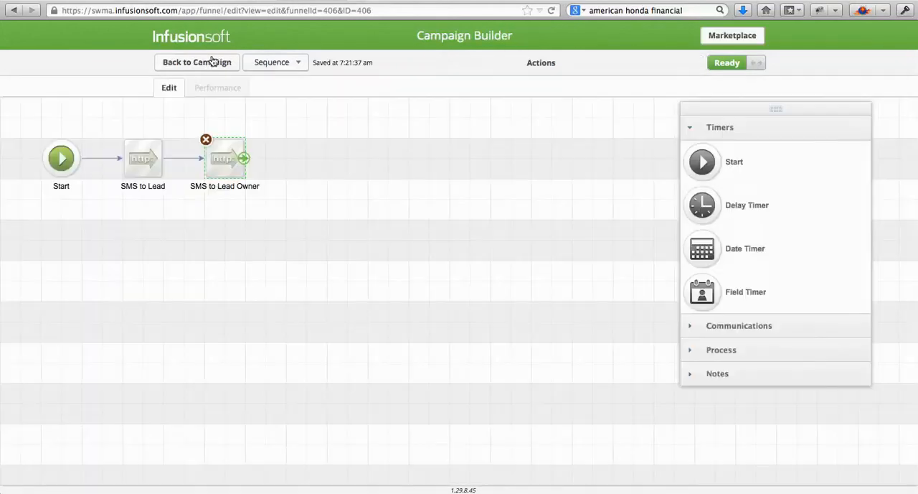
pyautogui.doubleClick(148, 157)
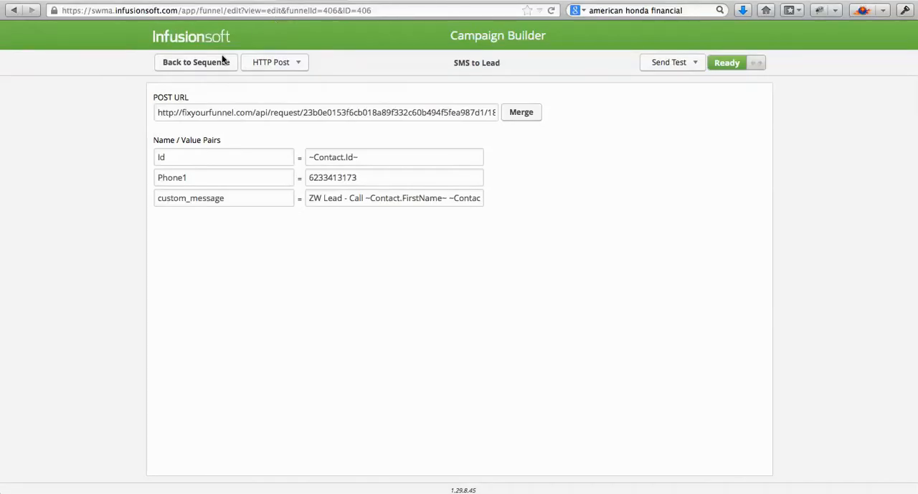
pyautogui.click(211, 65)
# - Rename the first HTTP post in the Actions sequence as SMS to Lead Owner
pyautogui.click(147, 188)
pyautogui.press('End')
pyautogui.write('Owner')
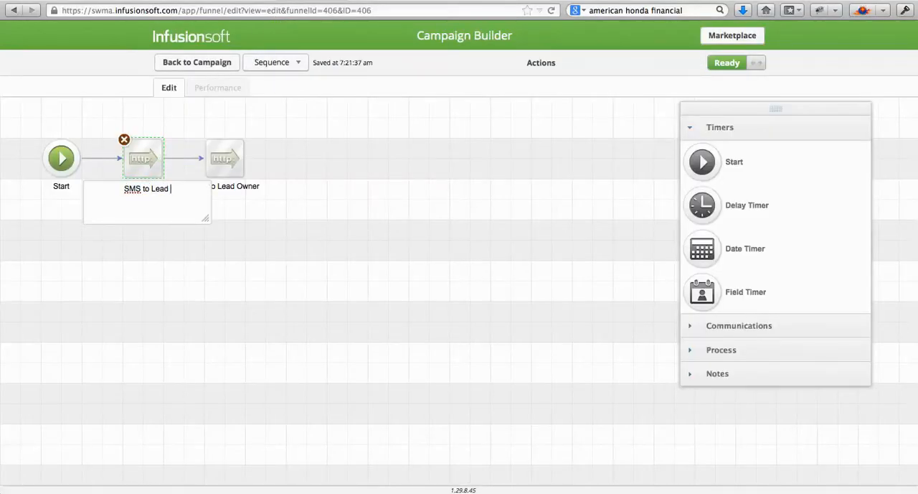
pyautogui.click(293, 219)
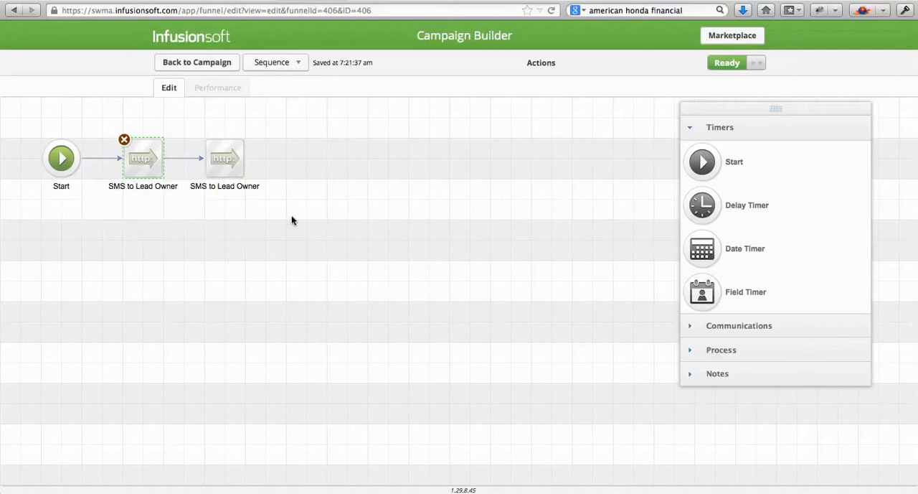
# - Rename the second HTTP post as SMS to Lead and check the settings of the first post
pyautogui.click(227, 185)
pyautogui.press('End')
pyautogui.press('BackSpace')
pyautogui.press('BackSpace')
pyautogui.press('BackSpace')
pyautogui.press('BackSpace')
pyautogui.press('BackSpace')
pyautogui.press('BackSpace')
pyautogui.press('BackSpace')
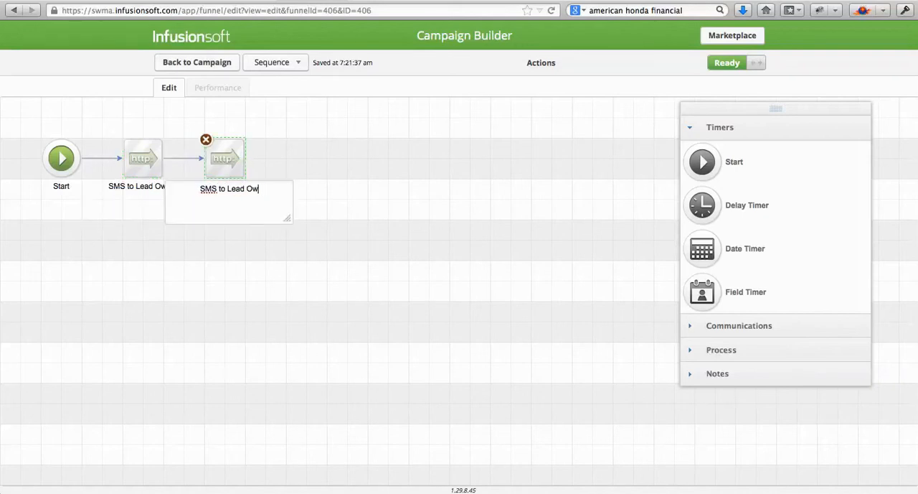
pyautogui.write('d')
pyautogui.click(295, 154)
pyautogui.doubleClick(138, 161)
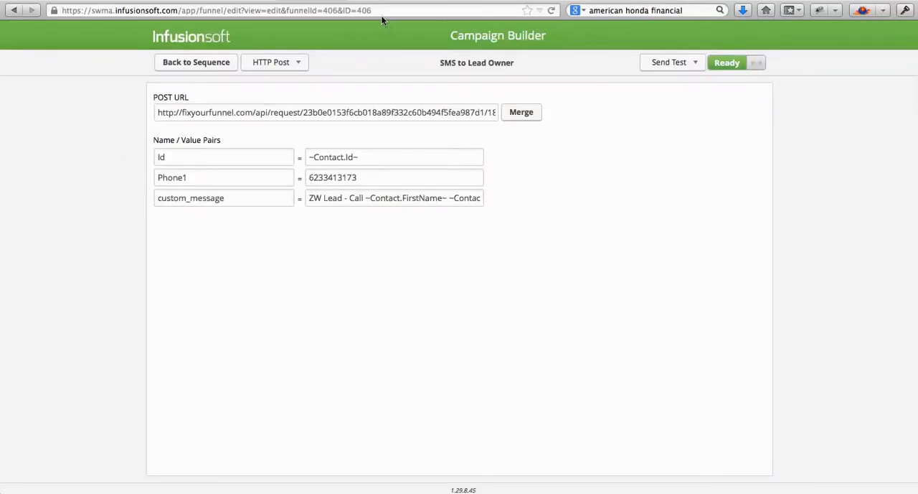
pyautogui.click(230, 65)
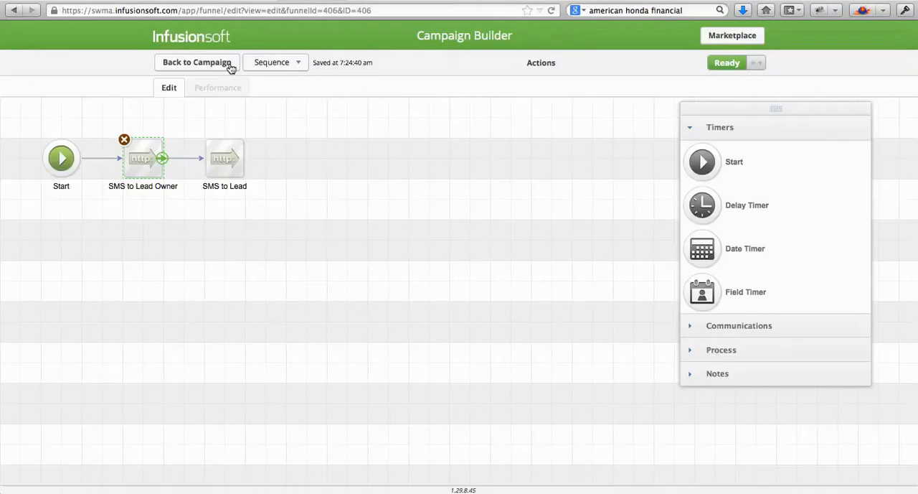
# - Try adding a Send HTTP Post process after SMS to Lead, and remove it from the sequence
pyautogui.click(739, 351)
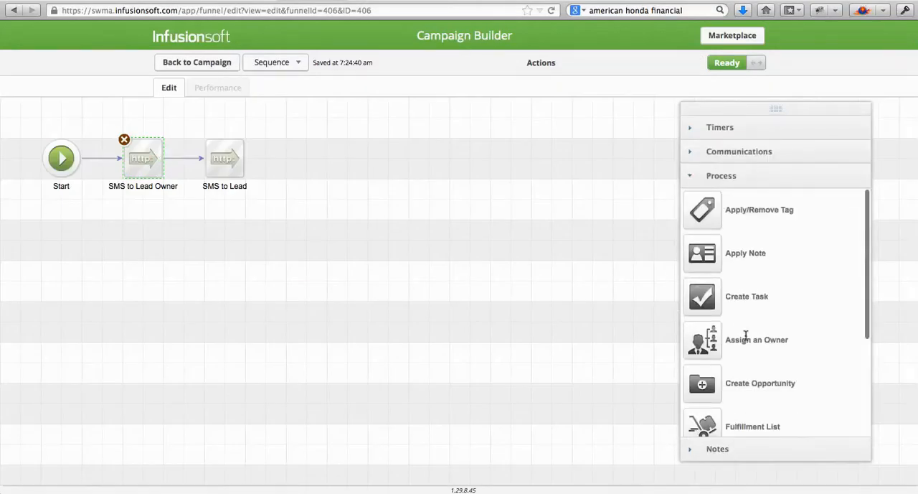
pyautogui.scroll(-5, 746, 335)
pyautogui.moveTo(709, 374); pyautogui.dragTo(353, 156)
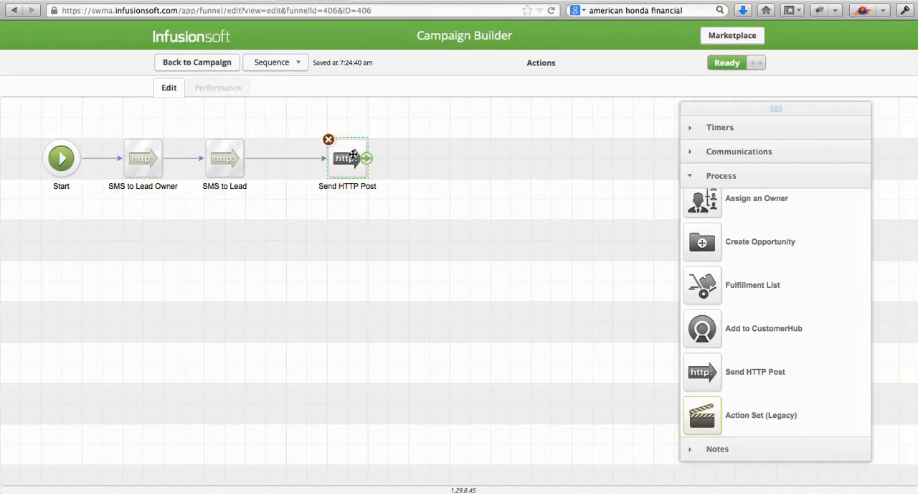
pyautogui.click(328, 139)
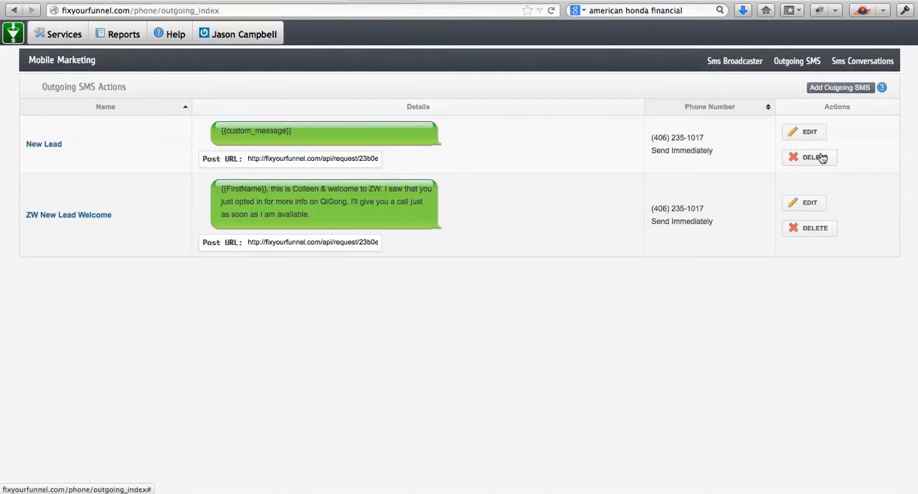
# - In Fix Your Funnel, open the New Lead outgoing SMS for editing and review its name, phone number, send time and message
pyautogui.click(809, 134)
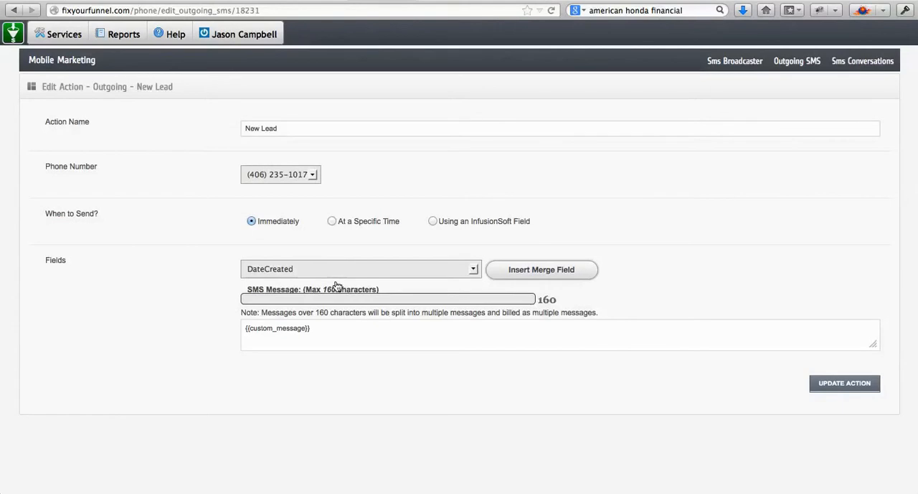
pyautogui.moveTo(283, 124); pyautogui.dragTo(222, 123)
pyautogui.click(288, 140)
pyautogui.click(312, 174)
pyautogui.click(362, 157)
pyautogui.moveTo(301, 230); pyautogui.dragTo(262, 226)
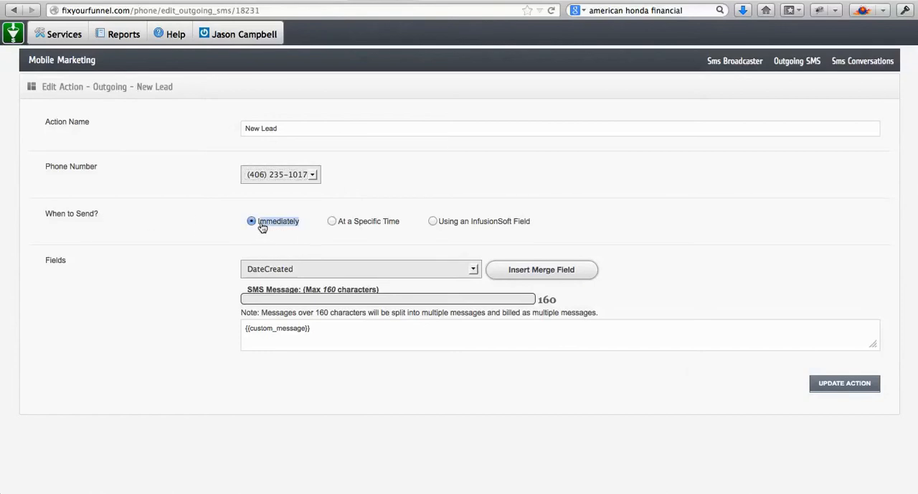
pyautogui.click(316, 328)
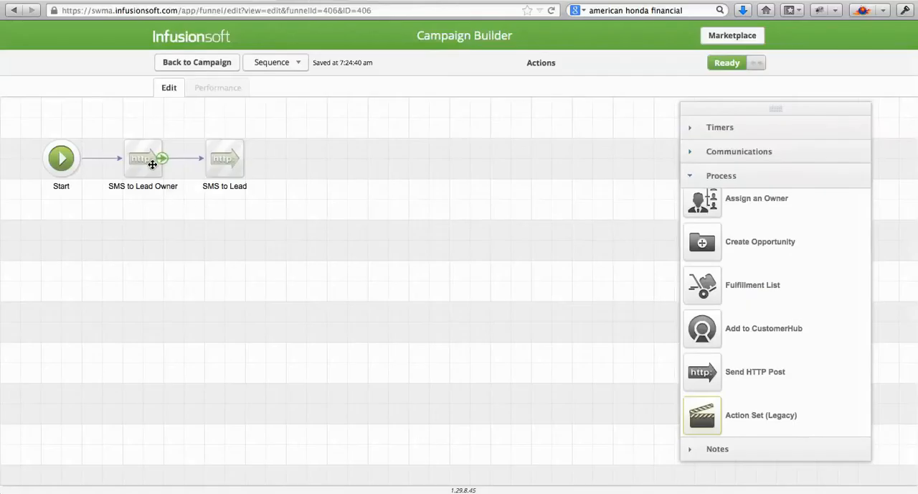
# - In Infusionsoft, open the SMS to Lead Owner post and examine the custom_message name that matches the Fix Your Funnel merge field
pyautogui.doubleClick(152, 164)
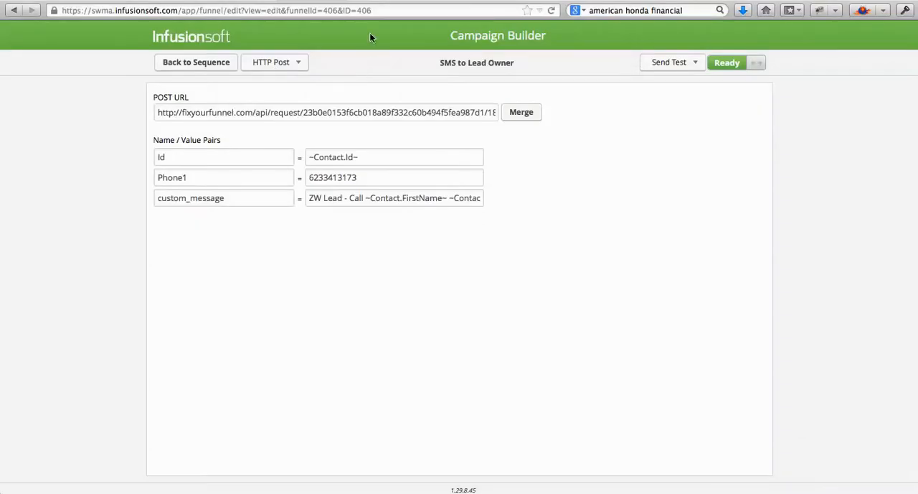
pyautogui.moveTo(226, 199)
pyautogui.moveTo(223, 198); pyautogui.dragTo(154, 199)
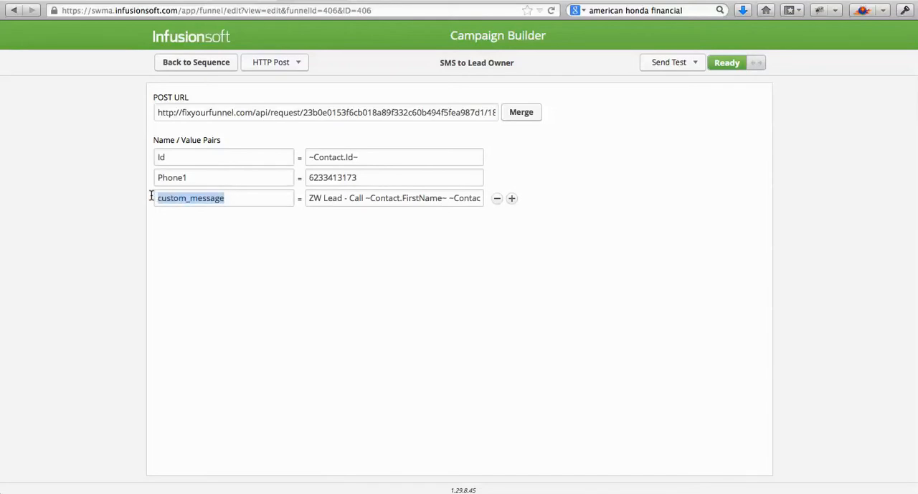
pyautogui.click(200, 225)
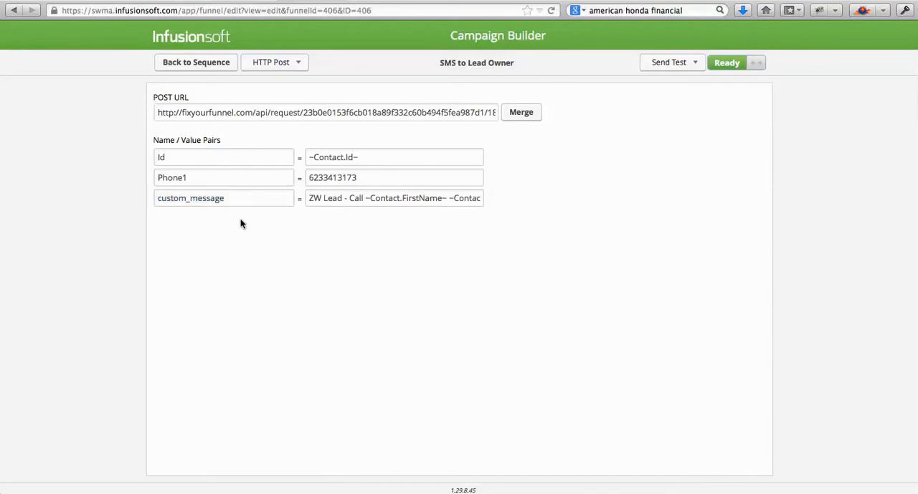
# - Read the custom_message value through to its end to examine the text and contact merge fields it contains
pyautogui.moveTo(308, 198); pyautogui.dragTo(437, 199)
pyautogui.click(434, 198)
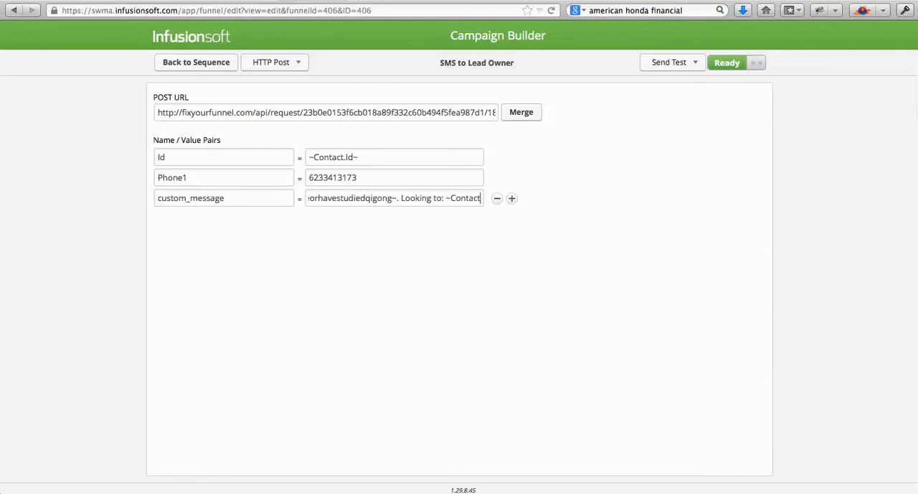
pyautogui.moveTo(401, 198); pyautogui.dragTo(445, 200)
pyautogui.press('Right')
pyautogui.press('Right')
pyautogui.press('End')
pyautogui.press('Home')
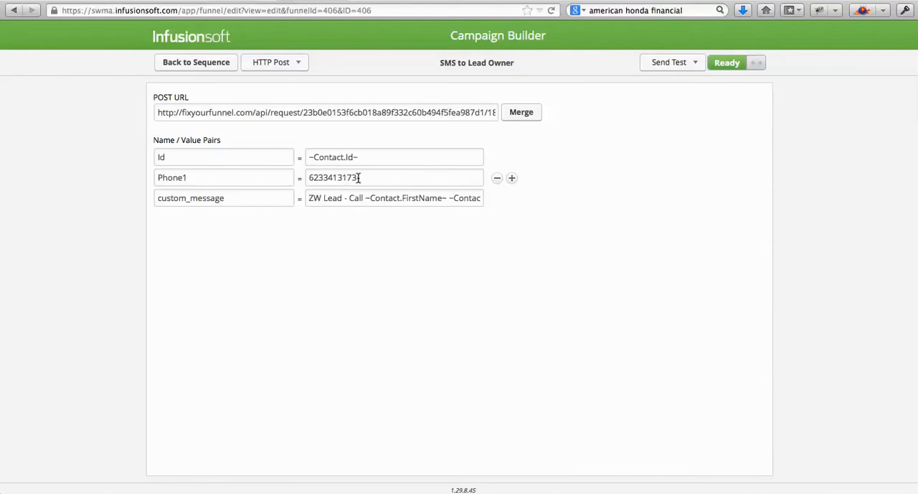
# - Replace the Phone1 value of the SMS to Lead Owner post with the lead owner's phone number
pyautogui.moveTo(361, 177); pyautogui.dragTo(295, 174)
pyautogui.doubleClick(357, 178)
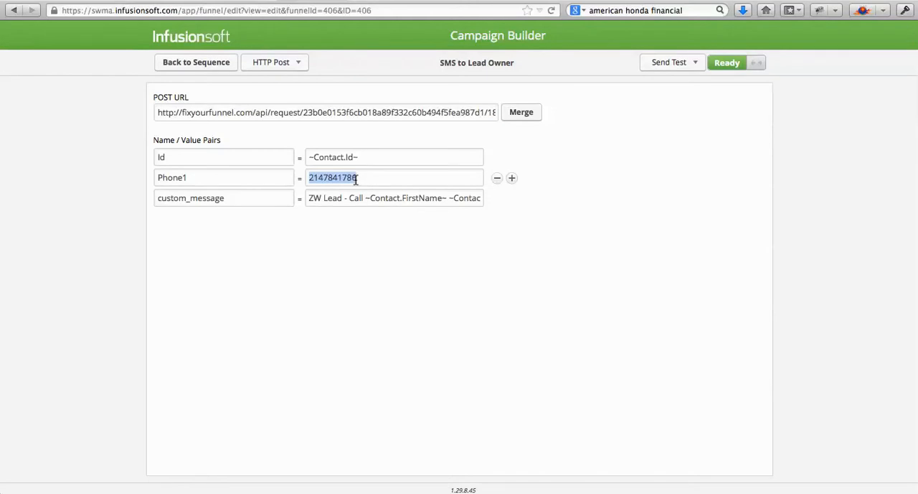
# - Look through the merge fields and try the owner's Phone 1 field, ~Owner.Phone1~, as the Phone1 value
pyautogui.click(519, 113)
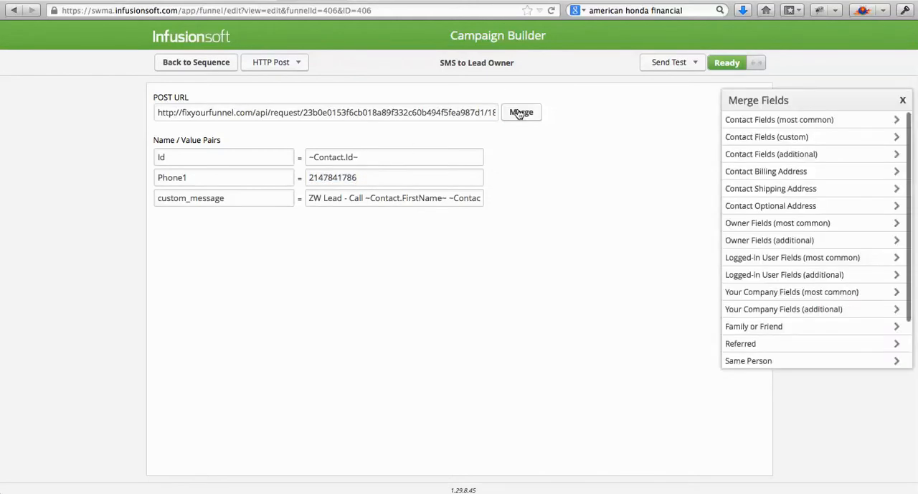
pyautogui.click(763, 119)
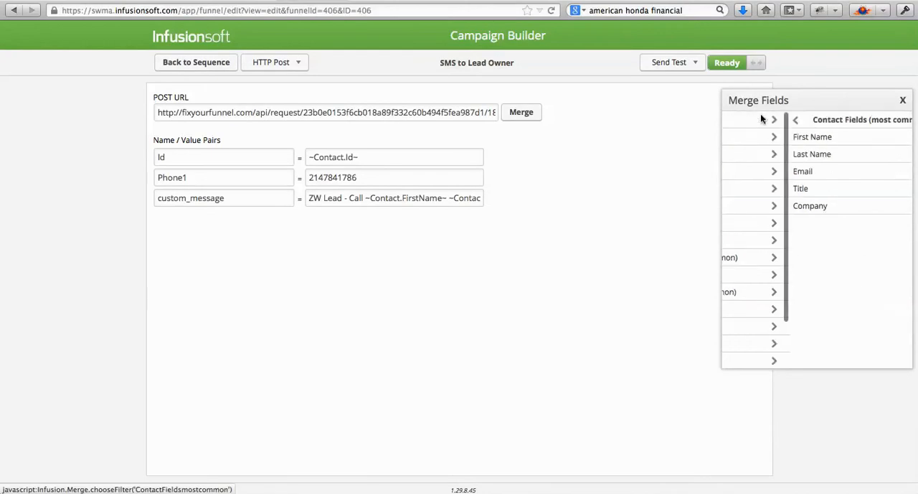
pyautogui.click(736, 122)
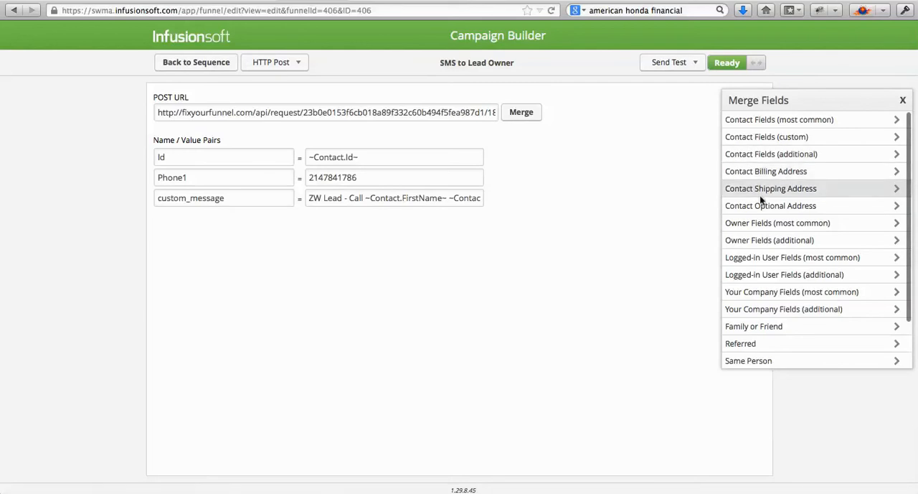
pyautogui.click(766, 241)
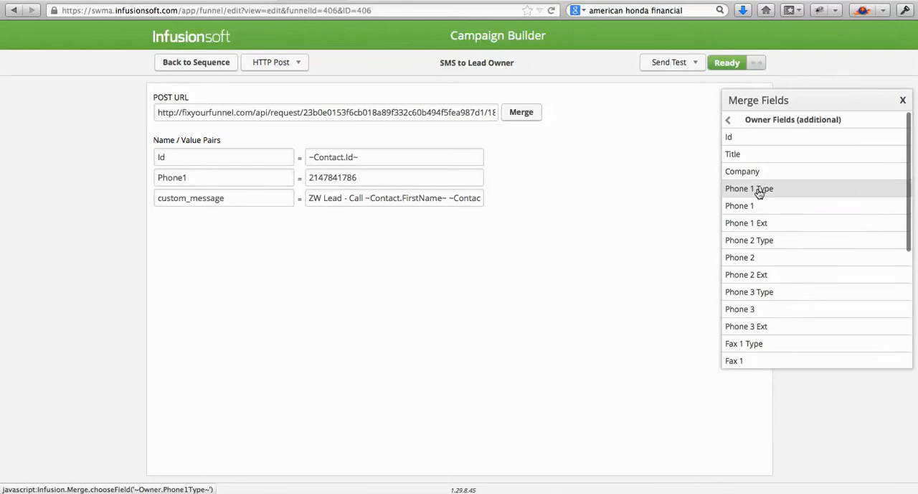
pyautogui.click(752, 203)
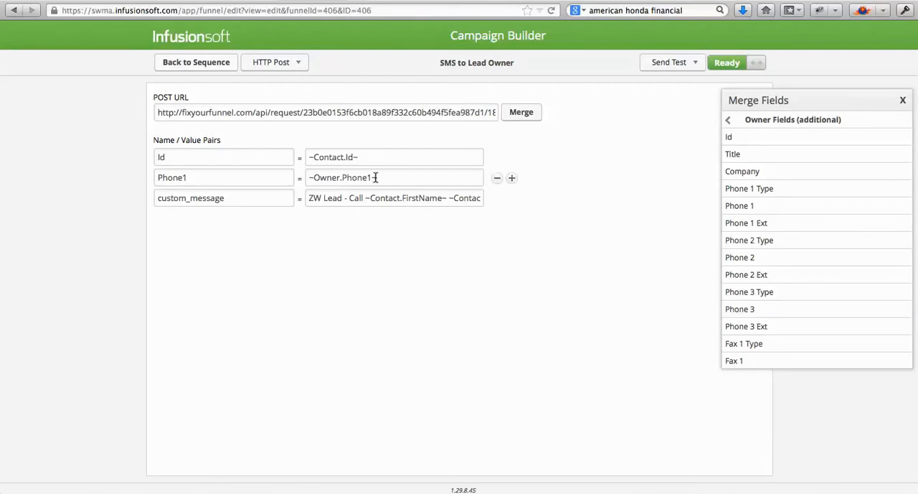
# - Replace the Phone1 merge field with the lead owner's phone number and return to the Actions sequence
pyautogui.press('super+a')
pyautogui.press('BackSpace')
pyautogui.write('21')
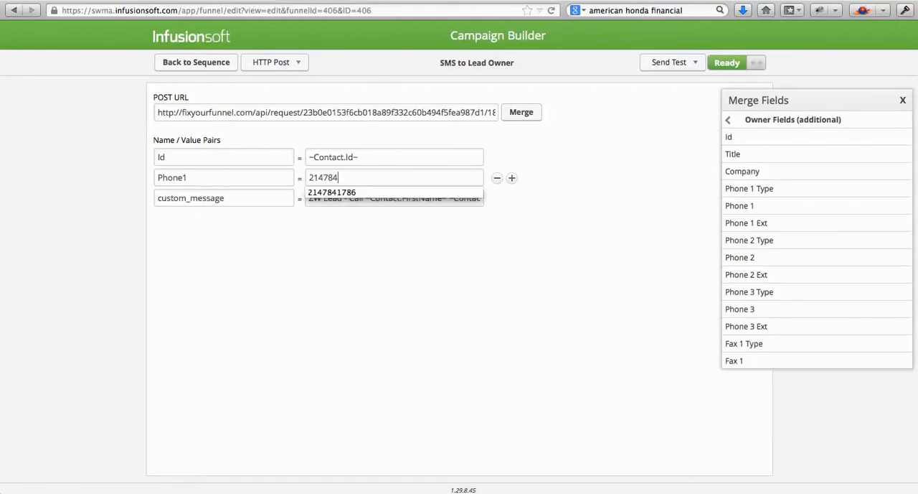
pyautogui.click(434, 276)
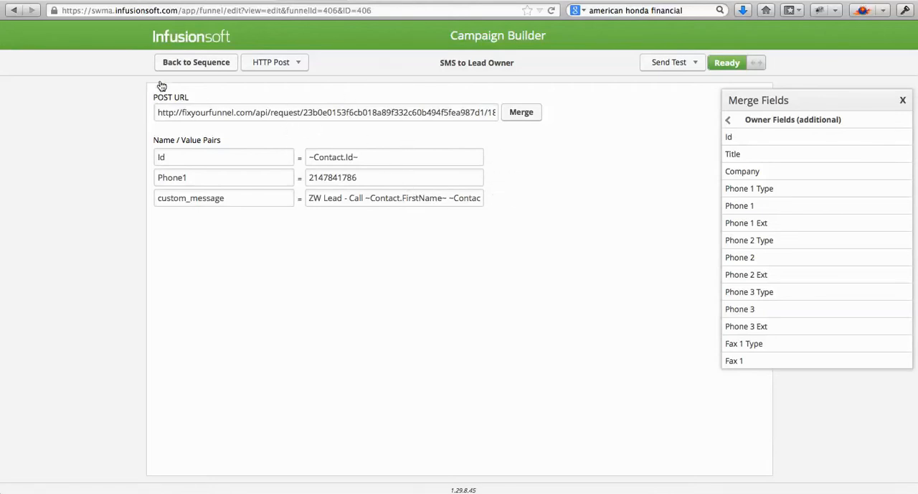
pyautogui.click(177, 63)
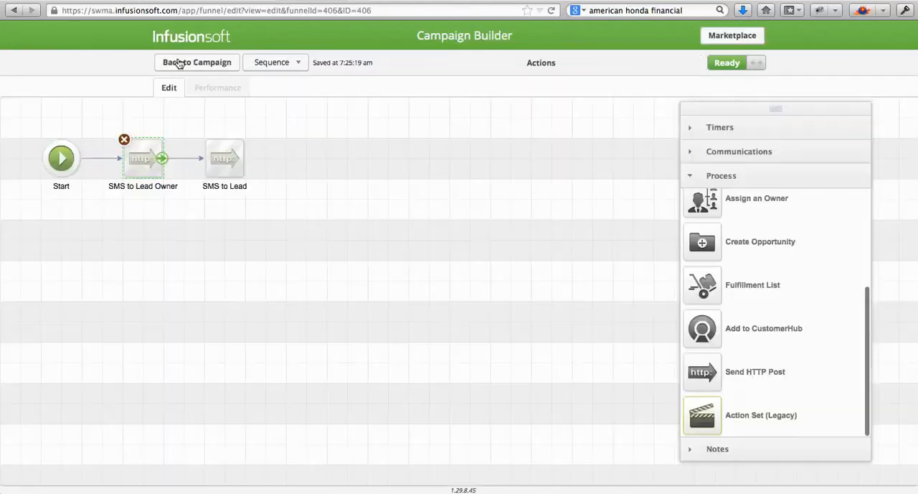
# - Reopen the SMS to Lead Owner post and highlight its custom_message field name
pyautogui.doubleClick(137, 170)
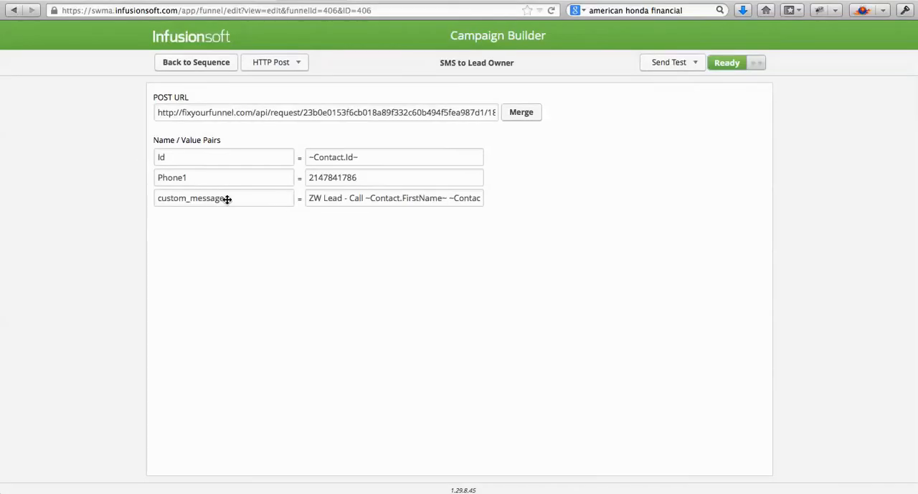
pyautogui.moveTo(223, 199)
pyautogui.moveTo(223, 199); pyautogui.dragTo(159, 198)
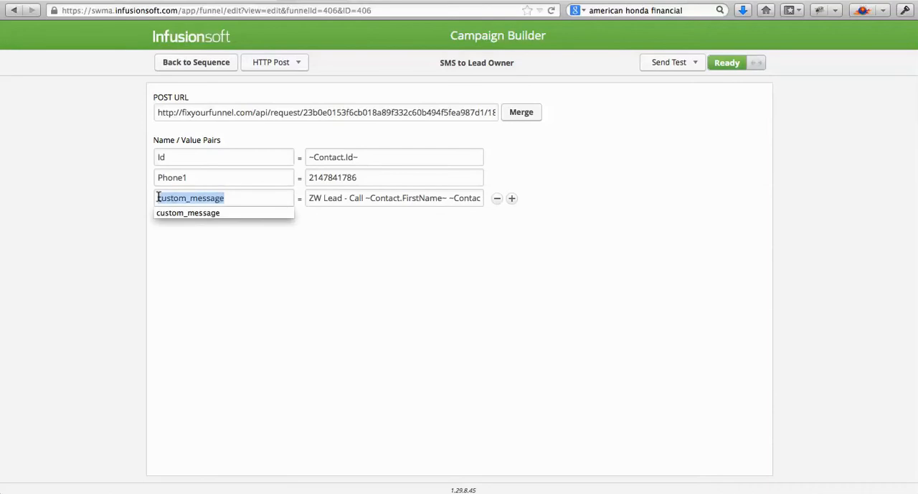
# - Highlight {{custom_message}} in Fix Your Funnel's New Lead action, and open the SMS to Lead post from Infusionsoft's Actions sequence
pyautogui.click(211, 261)
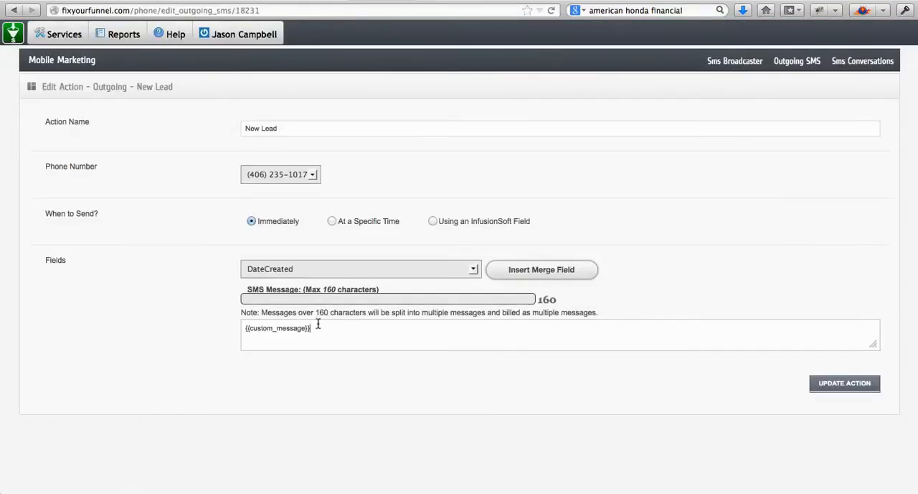
pyautogui.moveTo(312, 328); pyautogui.dragTo(231, 312)
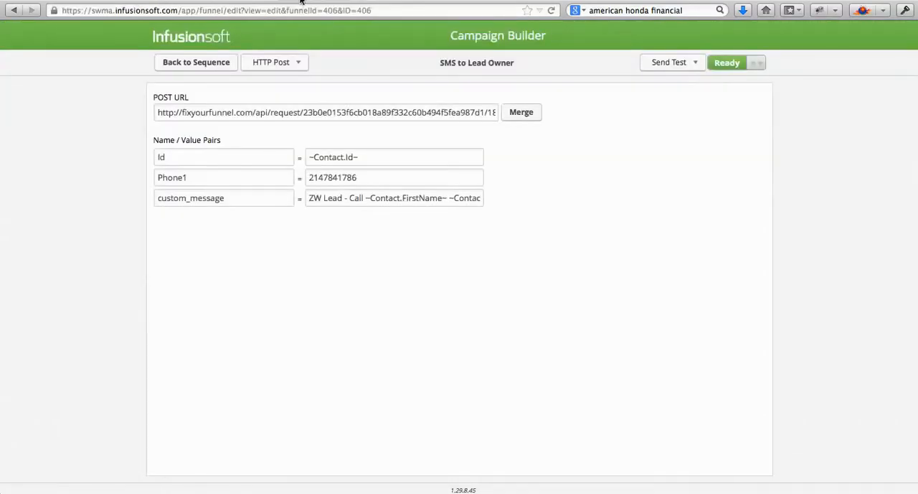
pyautogui.click(195, 62)
pyautogui.doubleClick(230, 163)
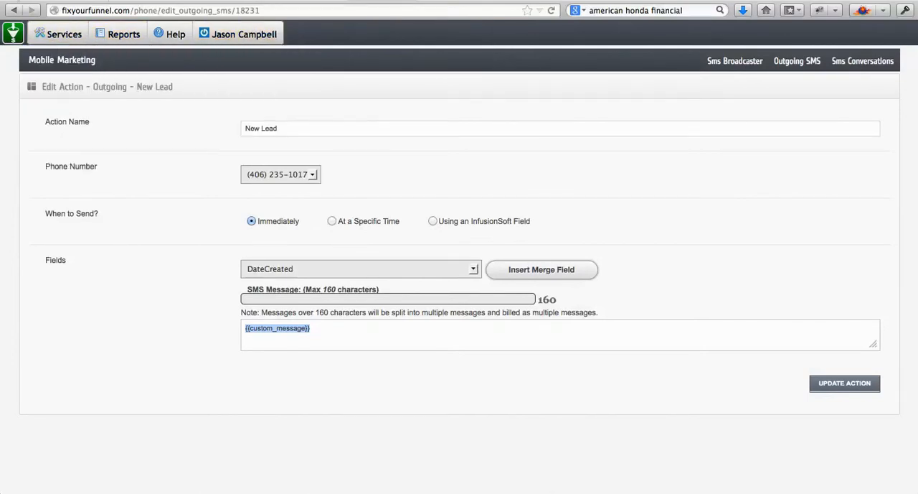
# - Return to Fix Your Funnel's outgoing SMS actions and highlight the ZW New Lead Welcome message text
pyautogui.click(15, 10)
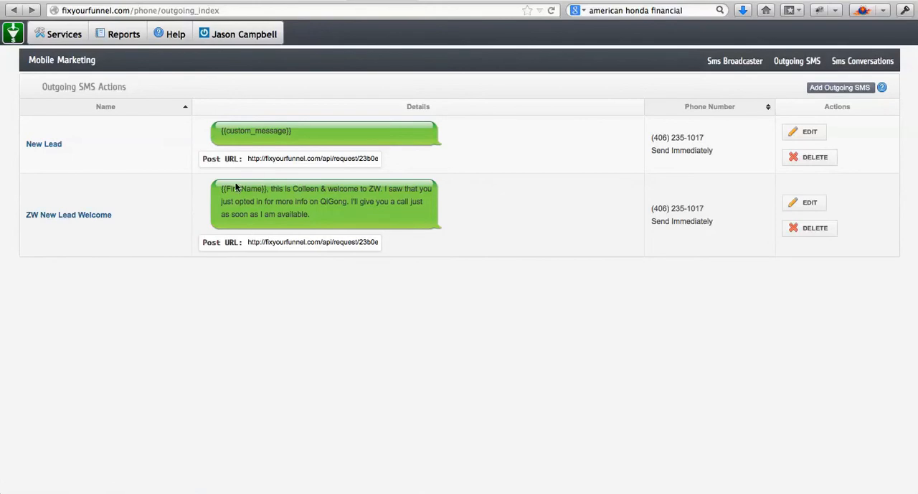
pyautogui.moveTo(222, 189); pyautogui.dragTo(333, 214)
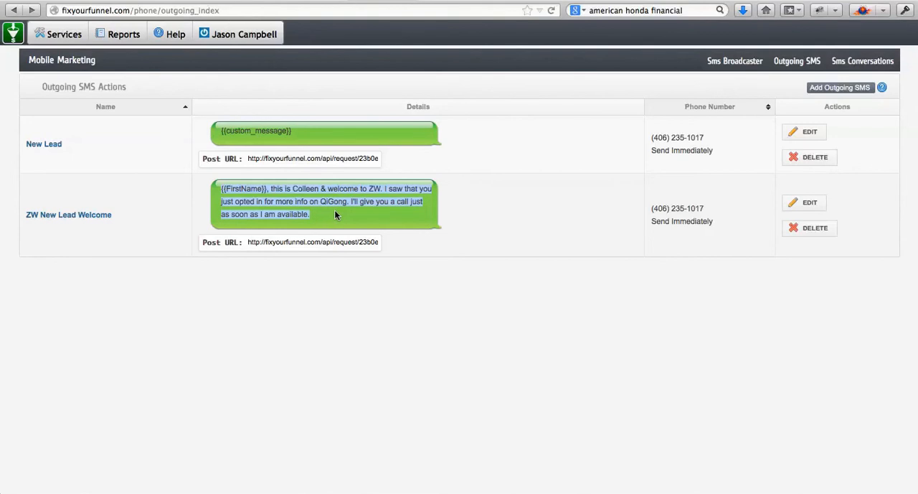
pyautogui.rightClick(335, 214)
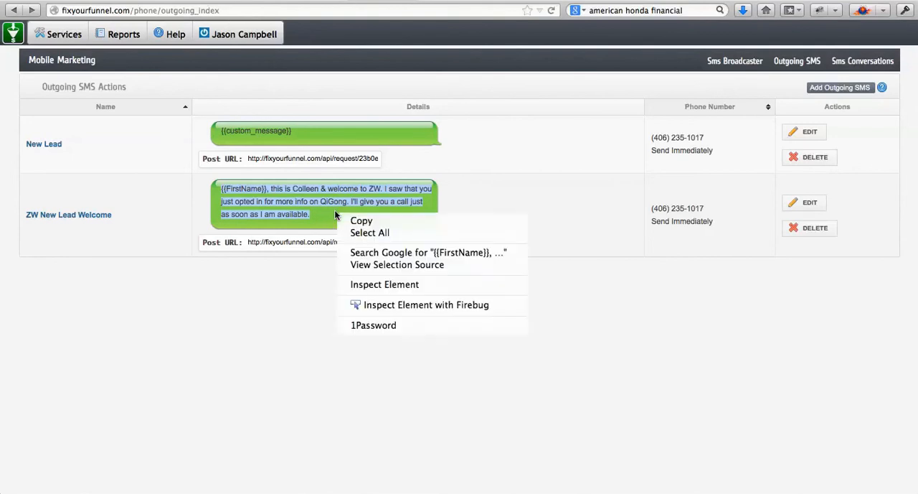
pyautogui.click(240, 332)
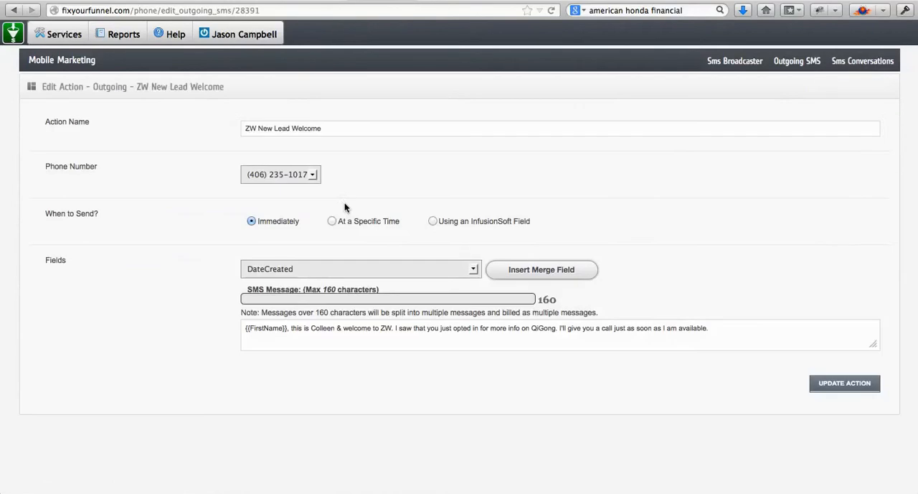
# - Try the Address1Type merge field at the end of the ZW New Lead Welcome message and remove it again
pyautogui.click(738, 331)
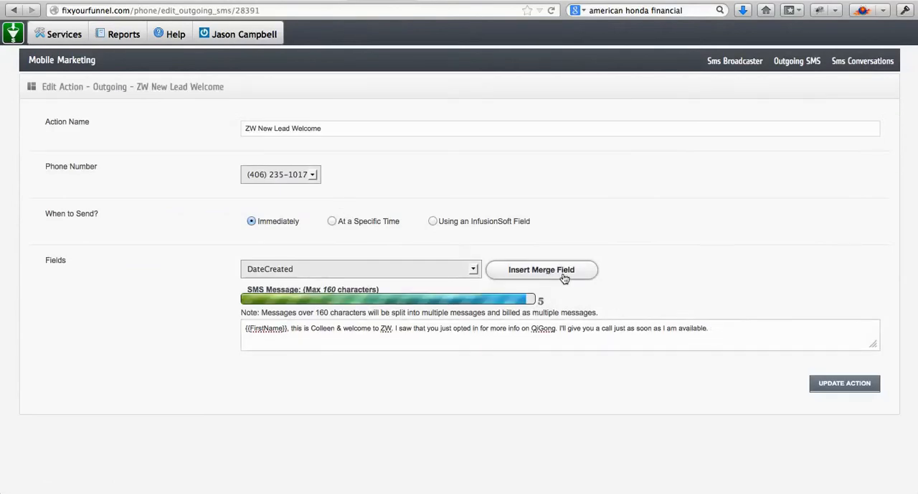
pyautogui.click(474, 269)
pyautogui.scroll(-5, 373, 365)
pyautogui.scroll(12, 373, 366)
pyautogui.scroll(5, 373, 371)
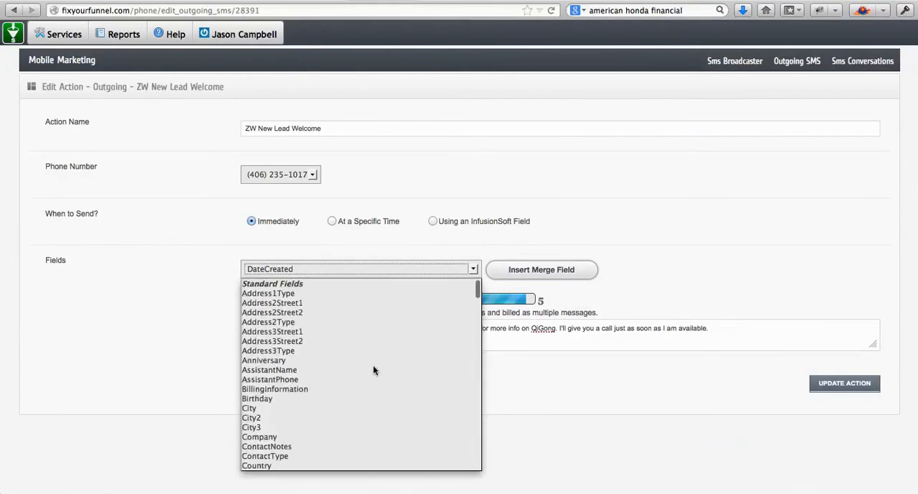
pyautogui.click(296, 291)
pyautogui.click(524, 272)
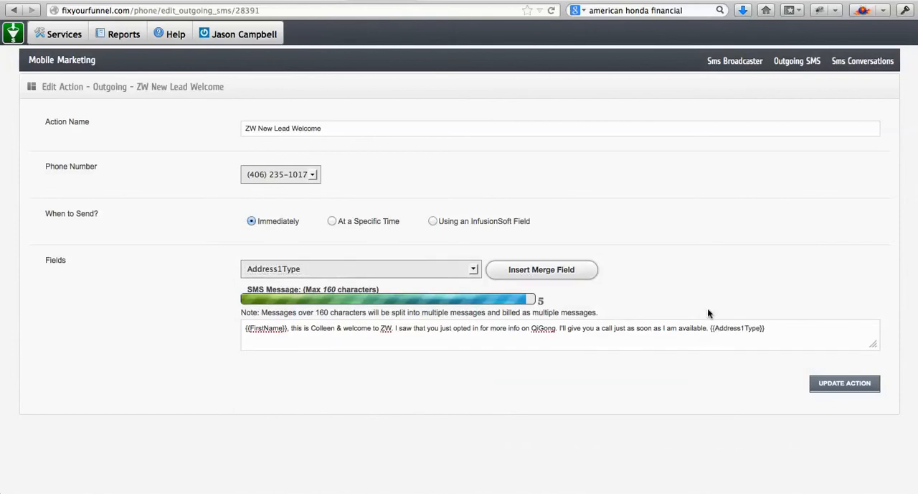
pyautogui.press('BackSpace')
# - Capitalize "Welcome" in the ZW New Lead Welcome message and update the action
pyautogui.press('BackSpace')
pyautogui.press('BackSpace')
pyautogui.press('BackSpace')
pyautogui.press('BackSpace')
pyautogui.press('BackSpace')
pyautogui.press('BackSpace')
pyautogui.press('BackSpace')
pyautogui.press('BackSpace')
pyautogui.press('BackSpace')
pyautogui.press('BackSpace')
pyautogui.press('BackSpace')
pyautogui.press('BackSpace')
pyautogui.press('BackSpace')
pyautogui.press('BackSpace')
pyautogui.press('BackSpace')
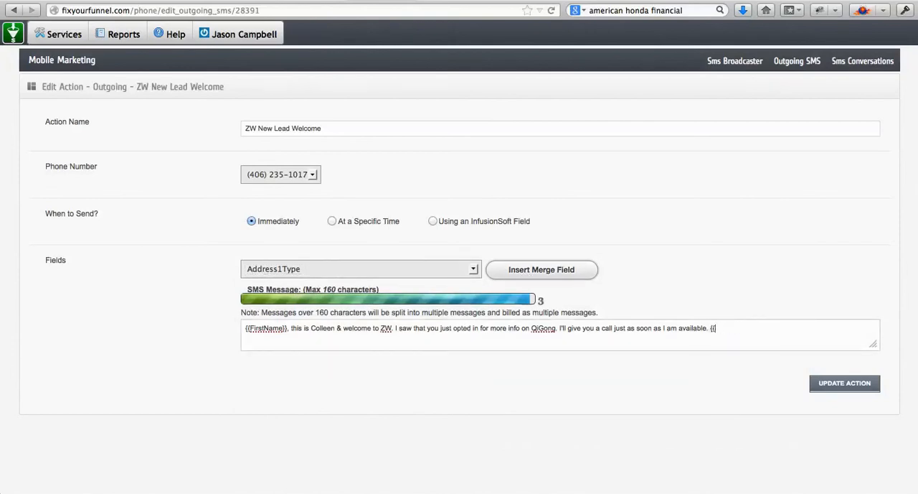
pyautogui.write('.')
pyautogui.click(349, 328)
pyautogui.press('BackSpace')
pyautogui.write('W')
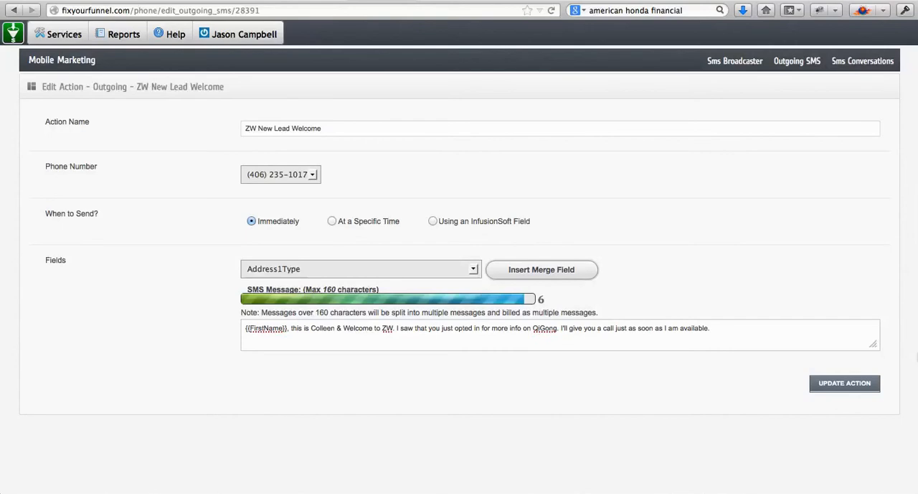
pyautogui.click(856, 384)
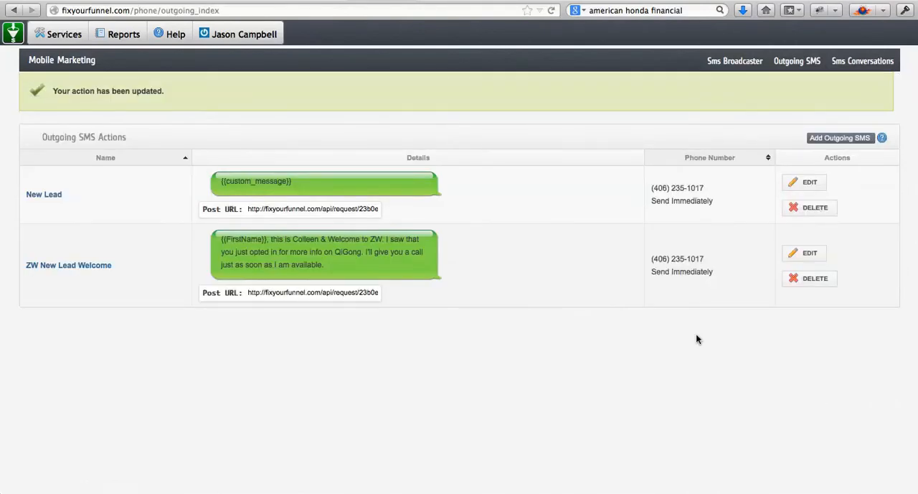
# - Replace the SMS to Lead post's URL in Infusionsoft with the ZW New Lead Welcome action's post URL
pyautogui.click(286, 292)
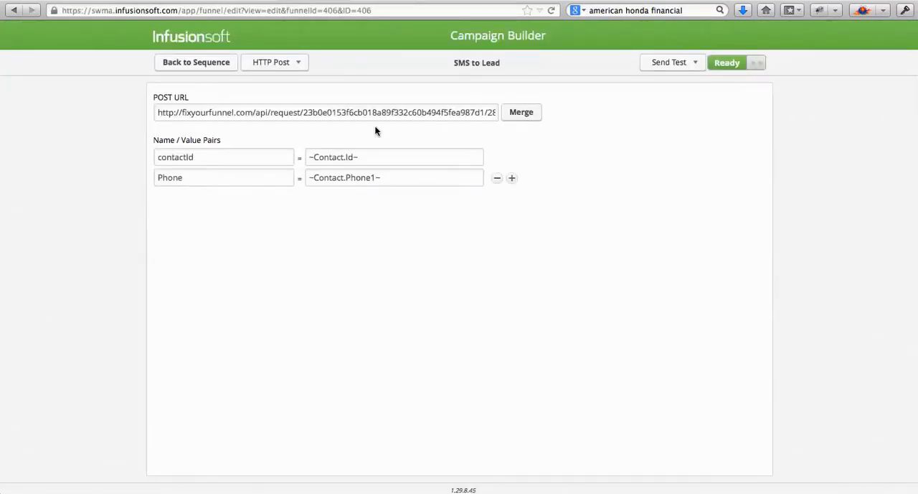
pyautogui.tripleClick(376, 112)
pyautogui.press('BackSpace')
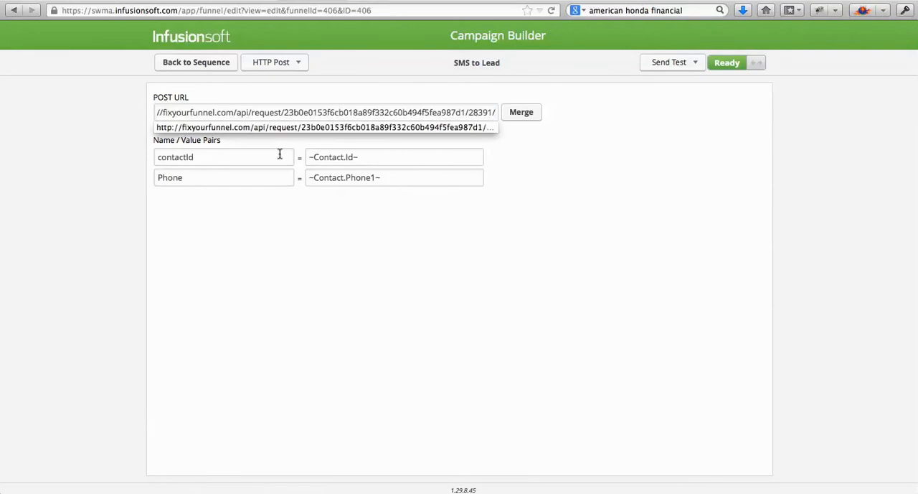
# - Rename the SMS to Lead post's Phone field to Phone1 and highlight its ~Contact.Phone1~ value
pyautogui.click(211, 179)
pyautogui.write('1')
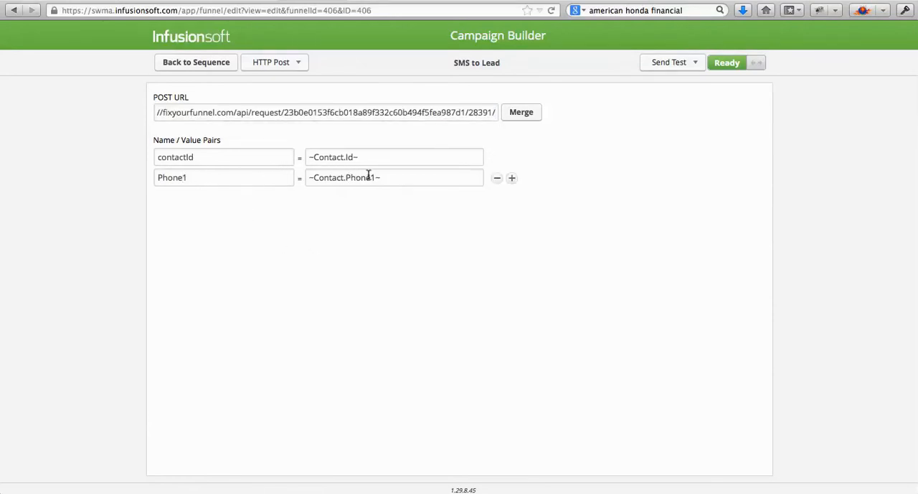
pyautogui.moveTo(390, 177); pyautogui.dragTo(319, 175)
pyautogui.click(323, 237)
pyautogui.moveTo(383, 179); pyautogui.dragTo(301, 177)
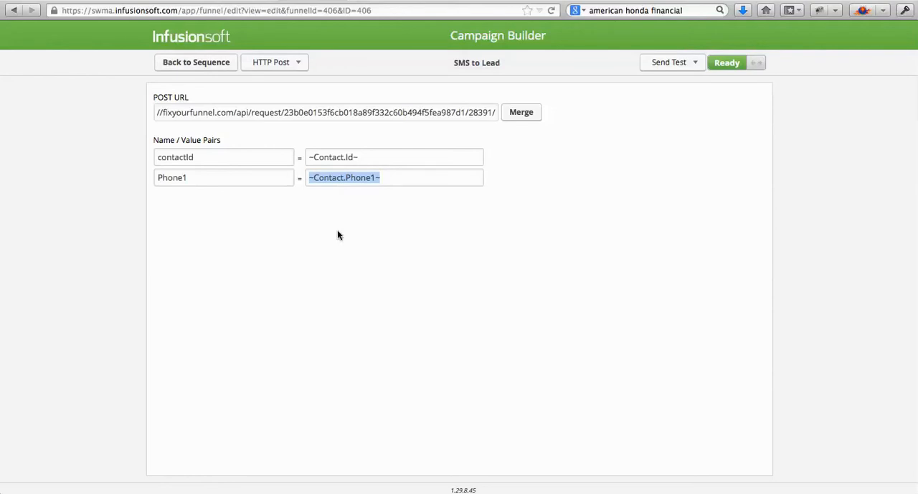
# - Create a Fix Your Funnel outgoing SMS "ZBB New Member Welcome", sent immediately with message "dsfjhakjfhkajs", and select its post URL
pyautogui.click(369, 1)
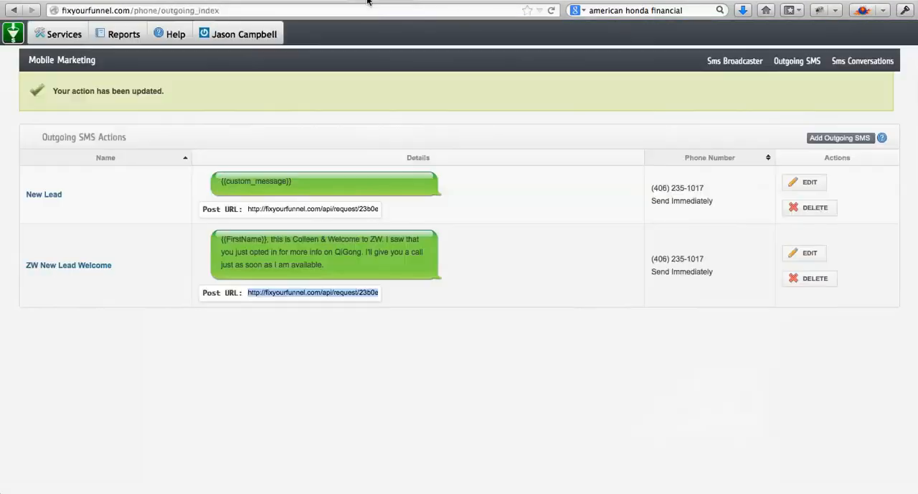
pyautogui.click(848, 142)
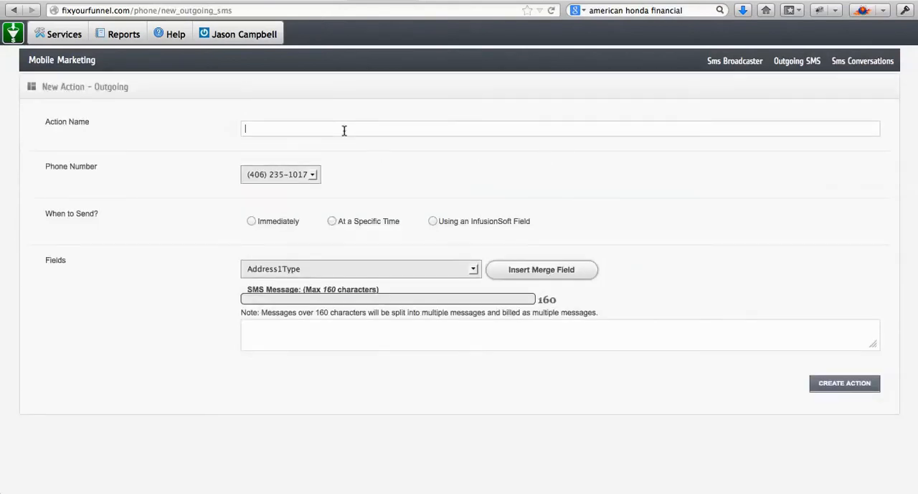
pyautogui.write('ZBB New Member Welcome')
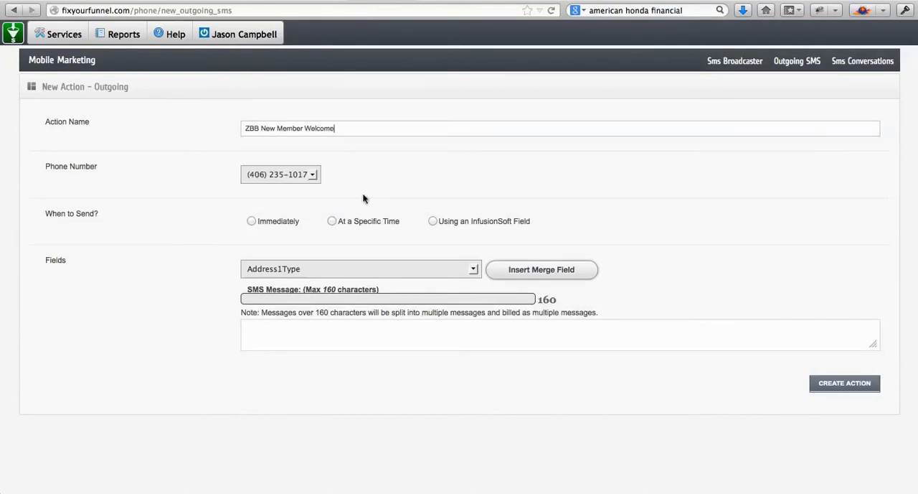
pyautogui.click(251, 221)
pyautogui.click(315, 327)
pyautogui.write('dsfjhakjfhkajs')
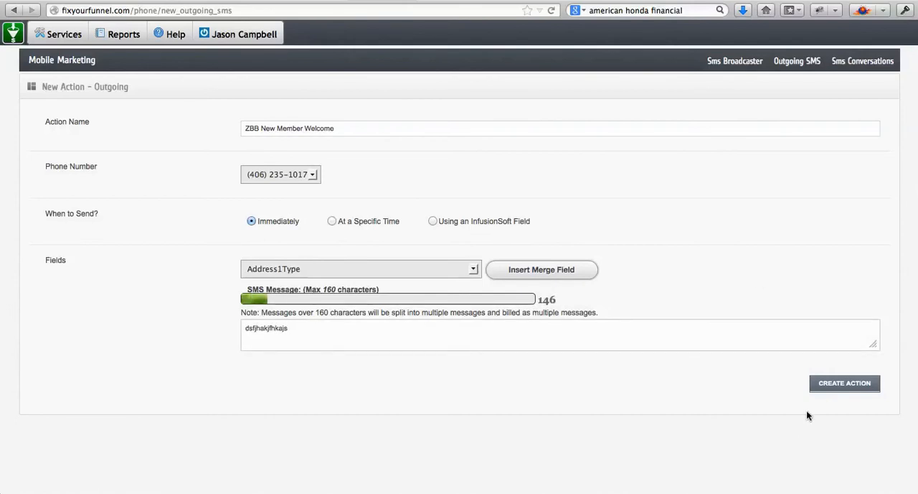
pyautogui.click(837, 384)
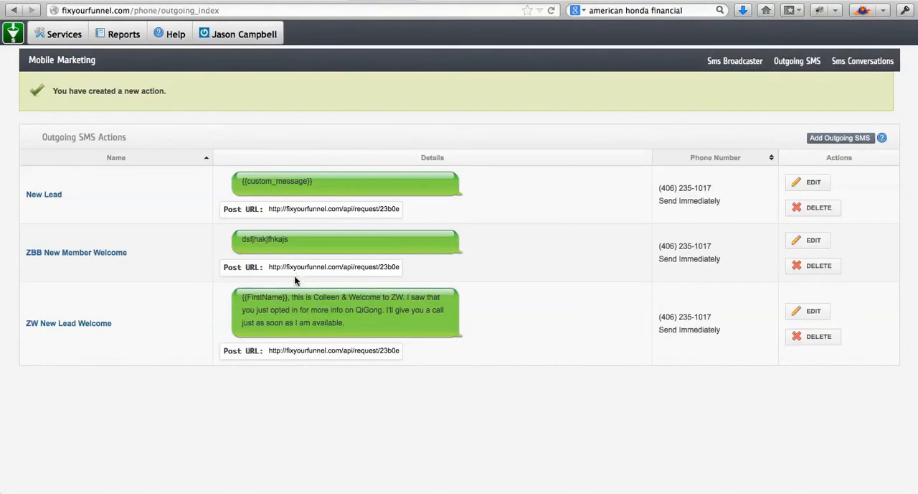
pyautogui.click(278, 266)
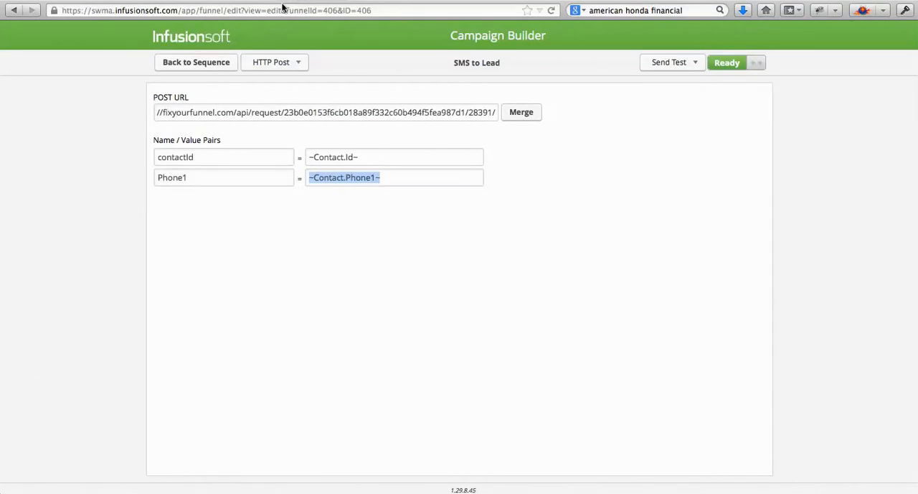
# - Return to the ZW campaign canvas in Infusionsoft and check the speak-with-instructor answer in Mail's Unbounce survey lead notification
pyautogui.click(184, 62)
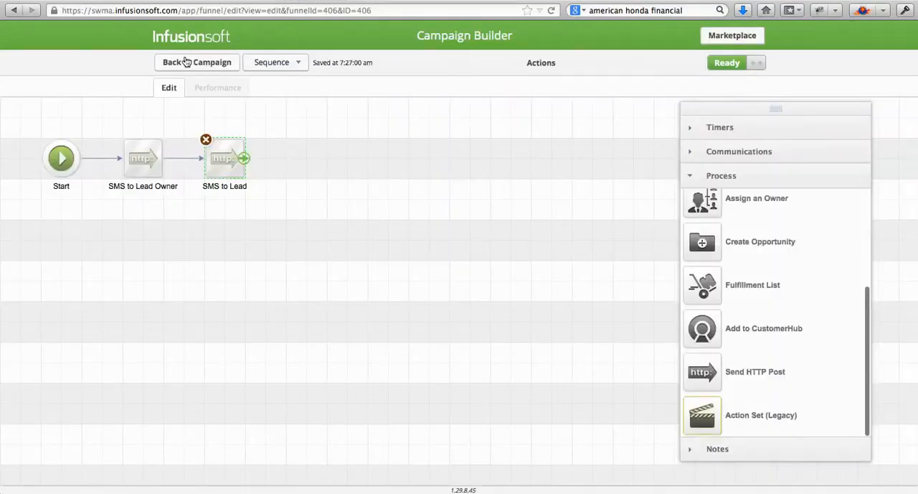
pyautogui.click(191, 67)
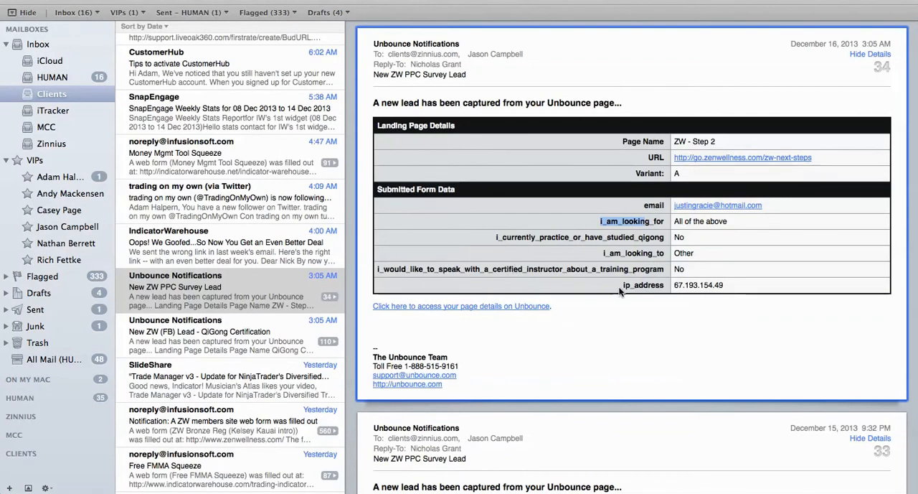
pyautogui.doubleClick(678, 269)
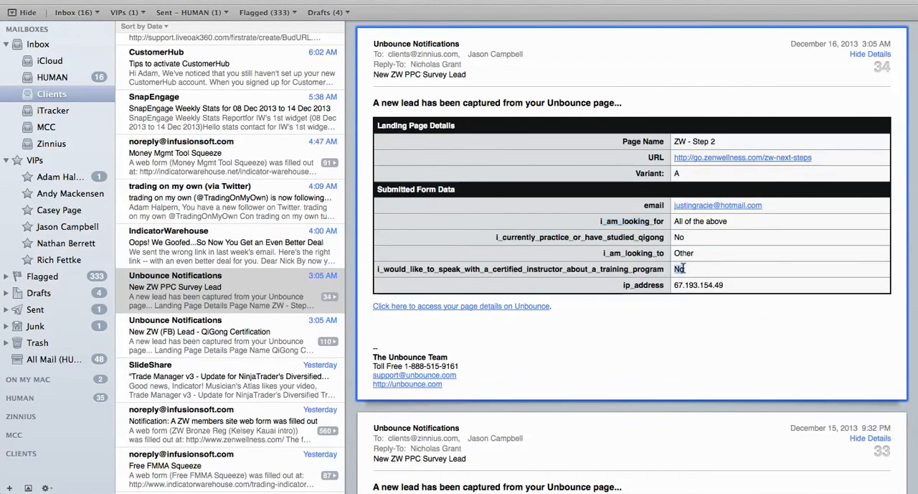
pyautogui.click(316, 489)
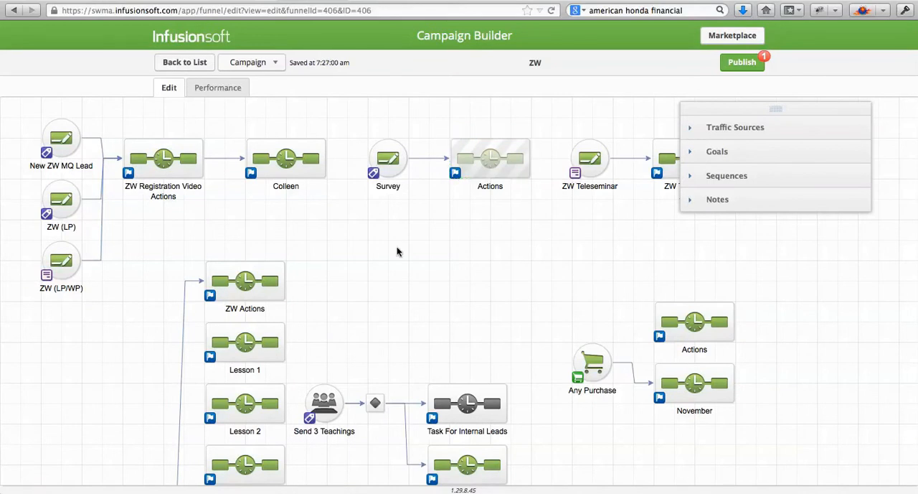
# - Add a sequence below the Survey goal's Actions sequence and name it "Speak with instructor"
pyautogui.click(726, 175)
pyautogui.moveTo(707, 208); pyautogui.dragTo(529, 239)
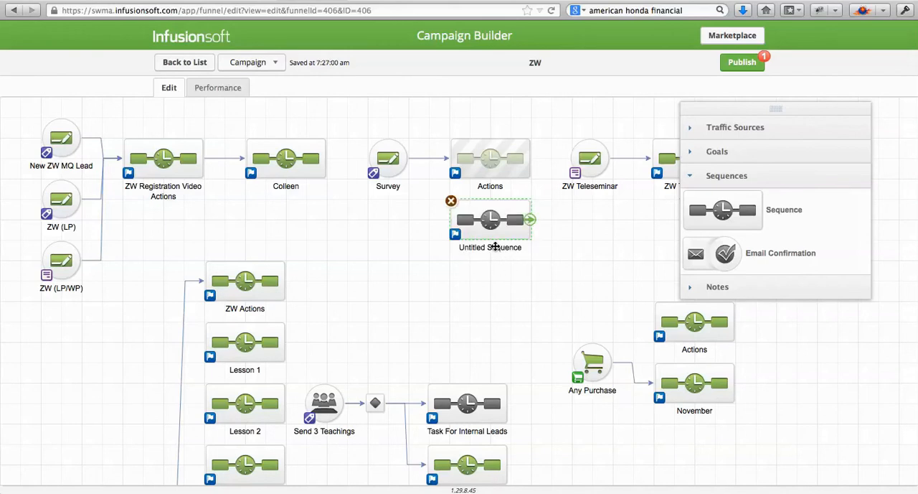
pyautogui.click(493, 249)
pyautogui.write('Send')
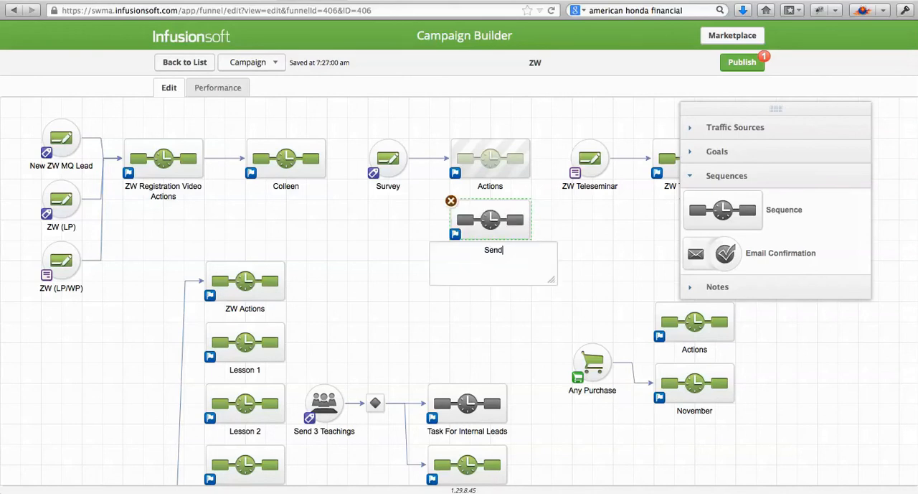
pyautogui.write(' to Owner')
pyautogui.press('BackSpace')
pyautogui.press('BackSpace')
pyautogui.press('BackSpace')
pyautogui.press('BackSpace')
pyautogui.press('BackSpace')
pyautogui.press('BackSpace')
pyautogui.press('BackSpace')
pyautogui.press('BackSpace')
pyautogui.press('BackSpace')
pyautogui.press('BackSpace')
pyautogui.press('BackSpace')
pyautogui.write('peak with lnstructor')
pyautogui.click(639, 213)
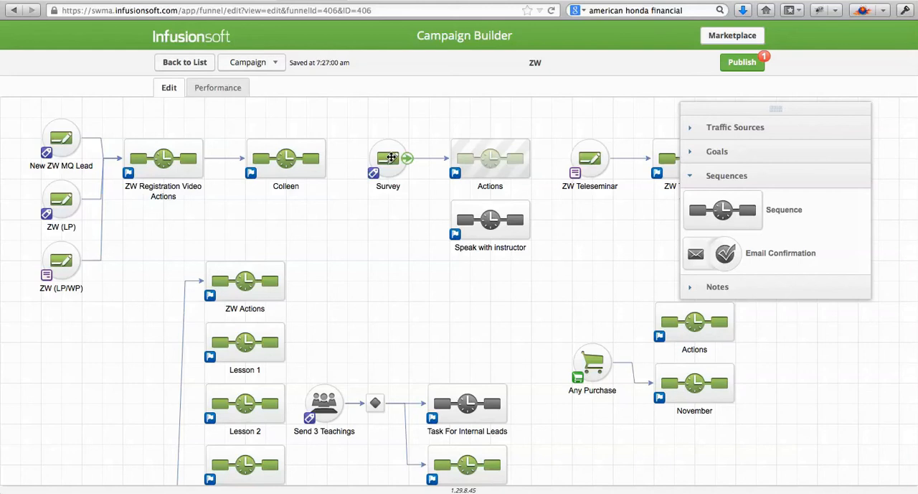
# - Connect the Survey goal to the Speak with instructor sequence and open the decision's rules for both sequences
pyautogui.moveTo(391, 156)
pyautogui.mouseDown()
pyautogui.moveTo(363, 156)
pyautogui.moveTo(462, 236)
pyautogui.mouseUp()
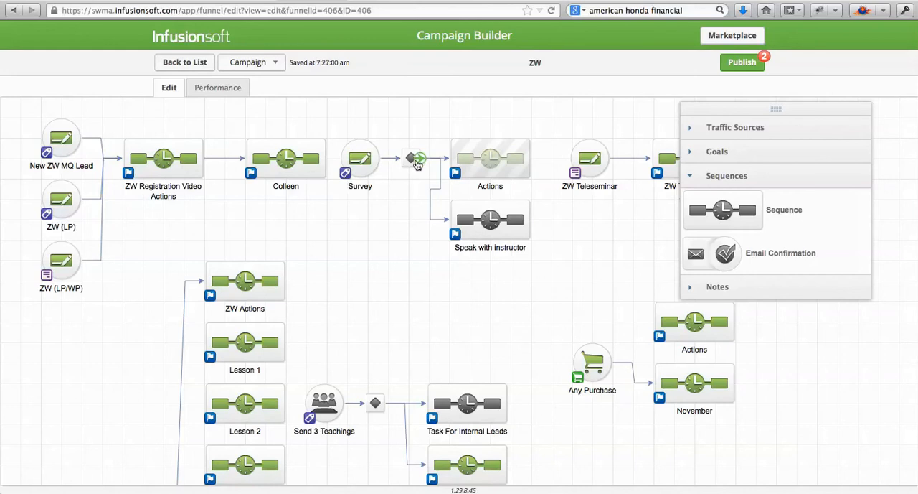
pyautogui.doubleClick(409, 157)
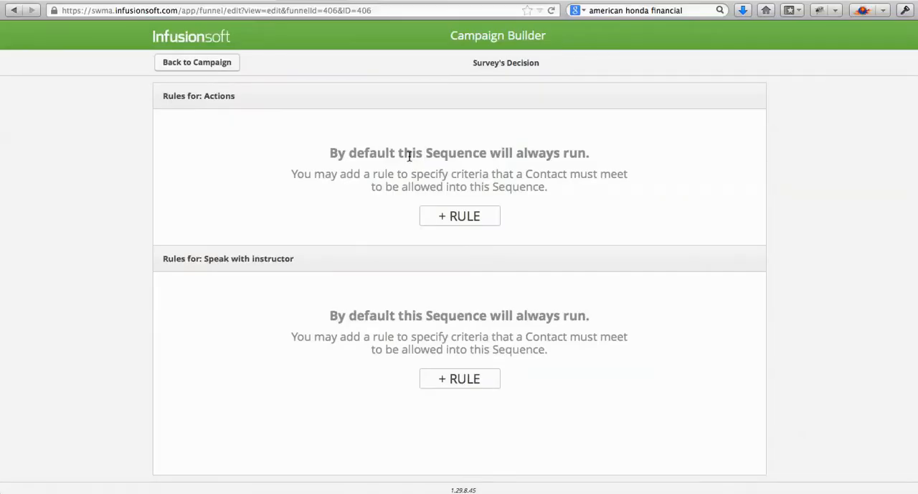
pyautogui.doubleClick(206, 95)
pyautogui.moveTo(202, 258); pyautogui.dragTo(309, 259)
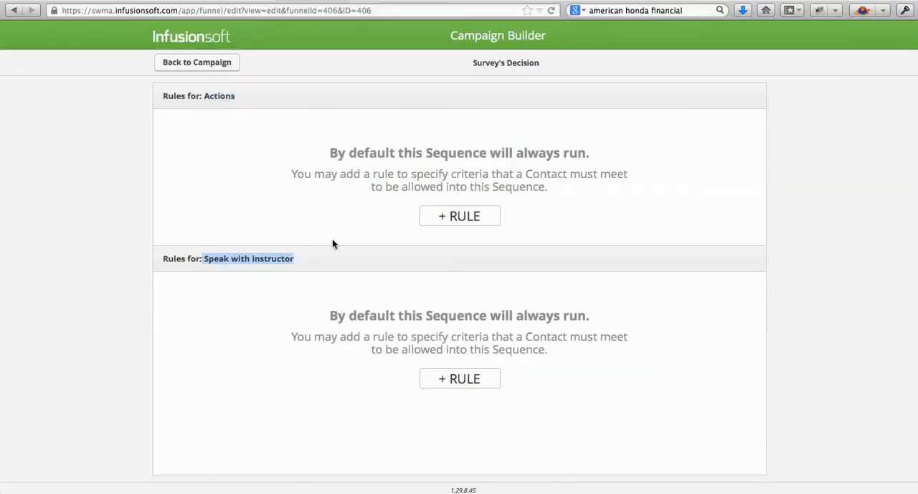
# - Add a rule for the Speak with instructor sequence based on the contact's Survey field "Speak with a Certified Instructor?"
pyautogui.click(448, 385)
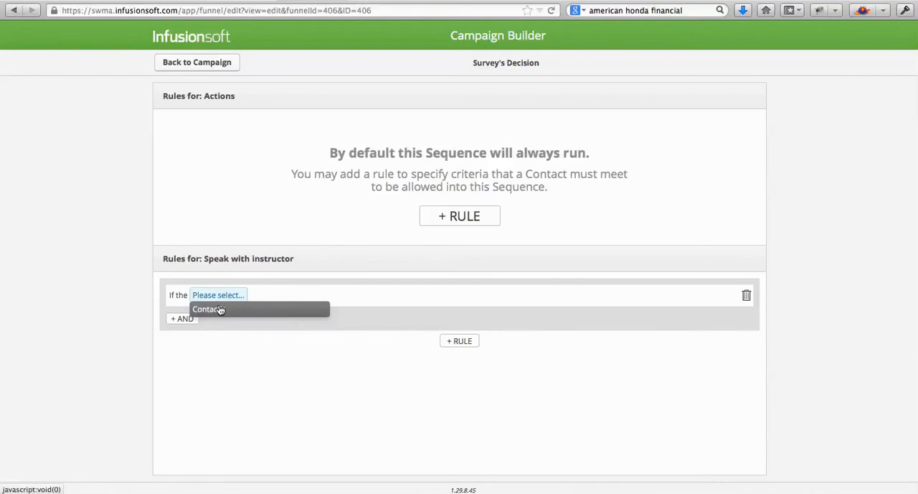
pyautogui.click(213, 309)
pyautogui.click(271, 298)
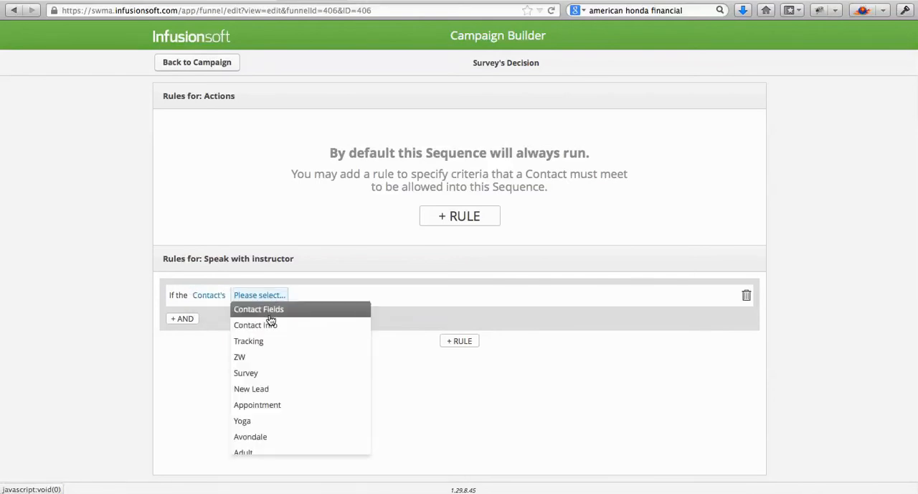
pyautogui.click(279, 357)
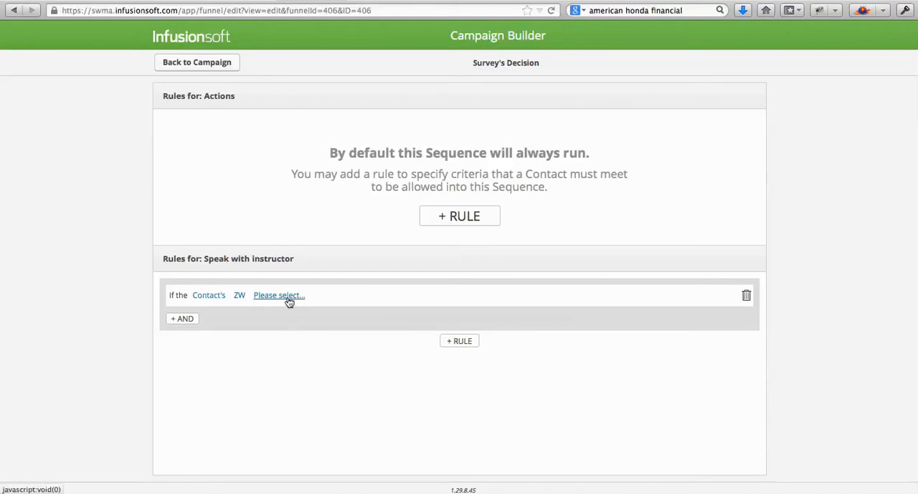
pyautogui.click(289, 300)
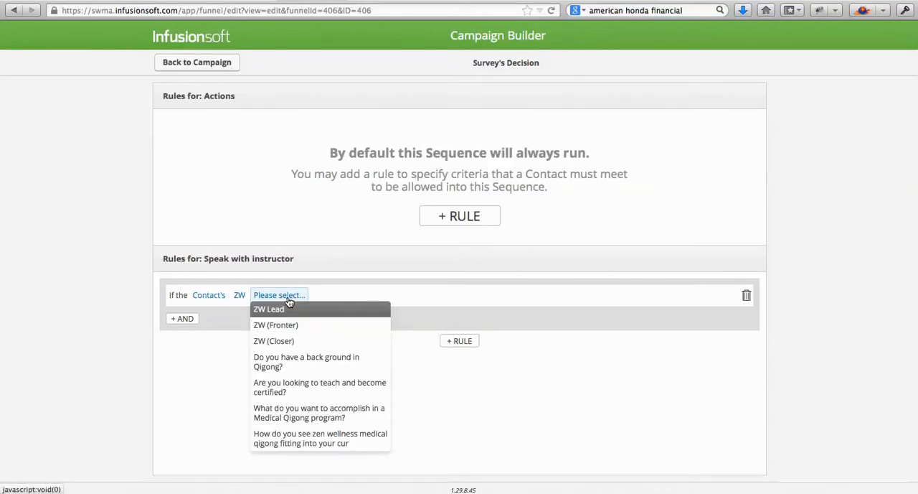
pyautogui.click(238, 295)
pyautogui.click(246, 373)
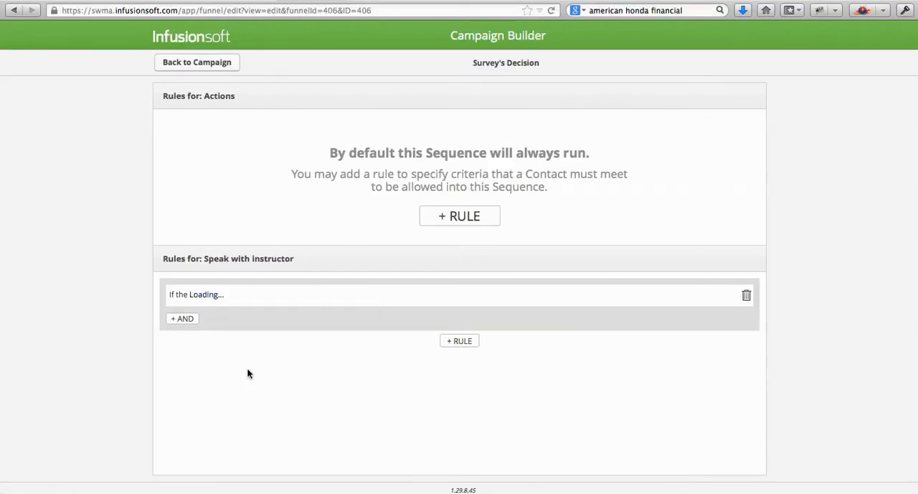
pyautogui.click(290, 298)
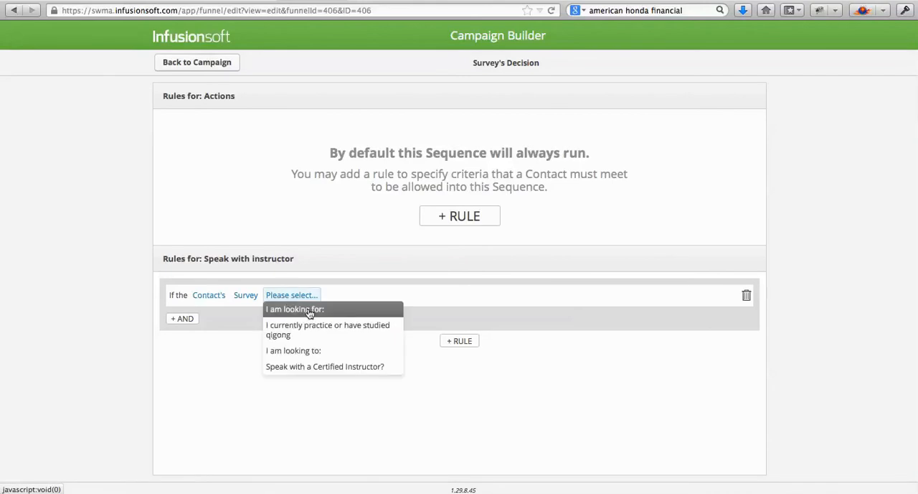
pyautogui.click(310, 368)
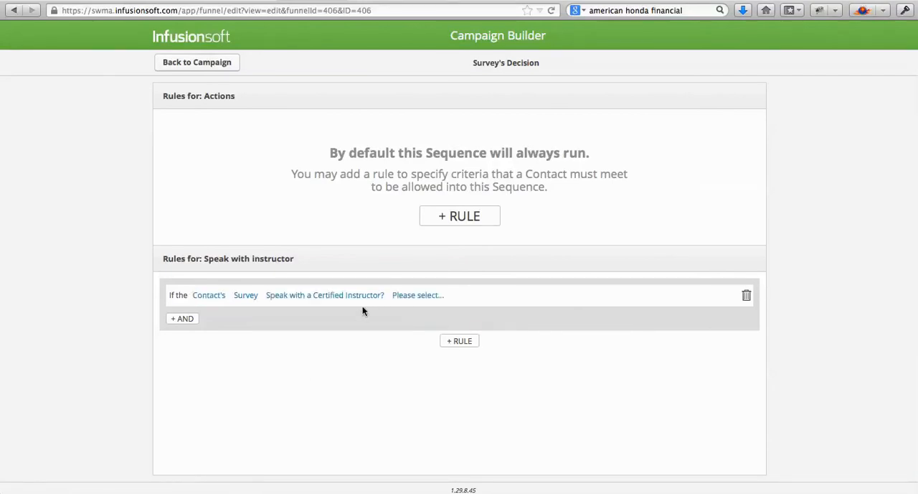
# - Set the Speak with instructor rule's condition to equals Yes
pyautogui.click(434, 294)
pyautogui.click(426, 310)
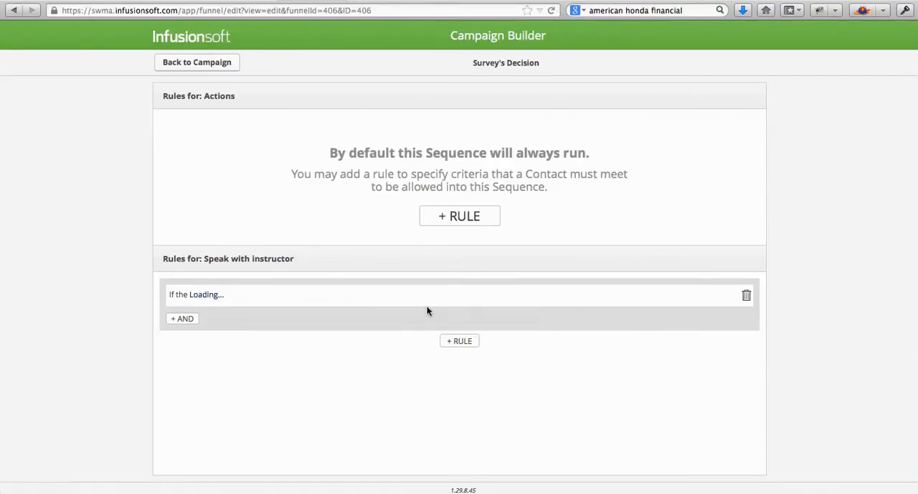
pyautogui.click(470, 297)
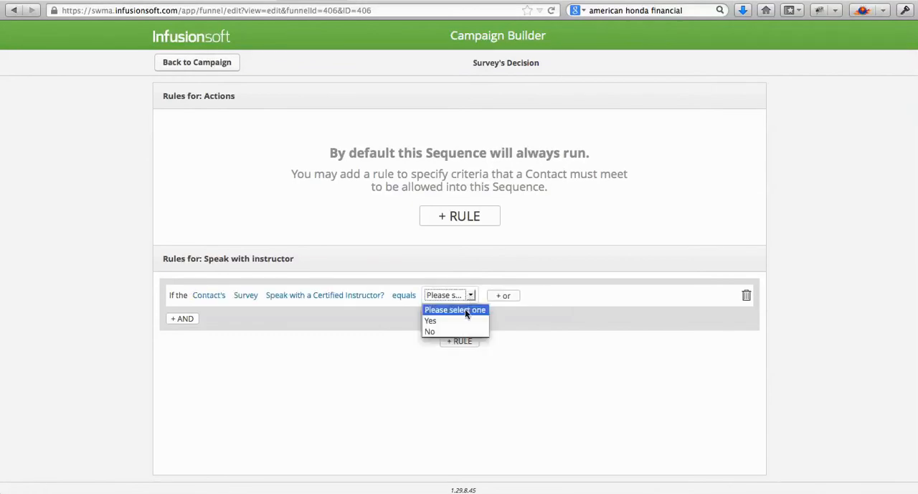
pyautogui.click(452, 322)
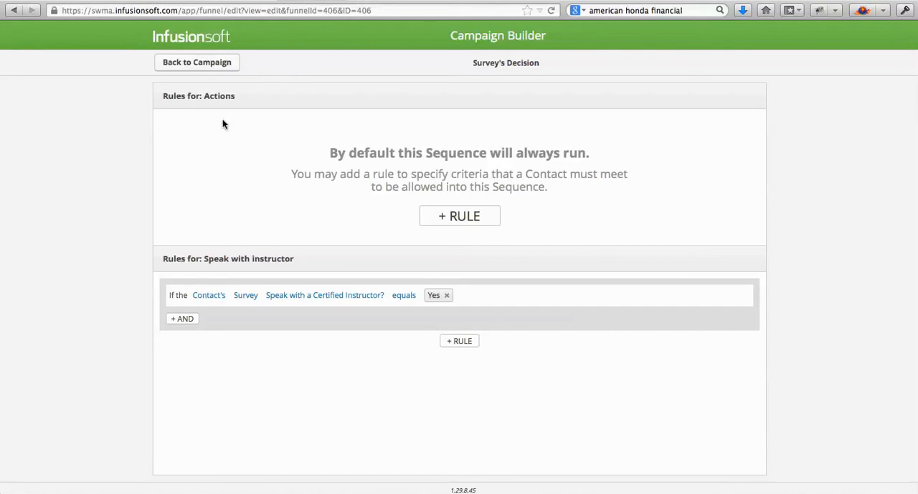
# - Add a rule for the Actions sequence based on the contact's Survey field "Speak with a Certified Instructor?"
pyautogui.click(445, 214)
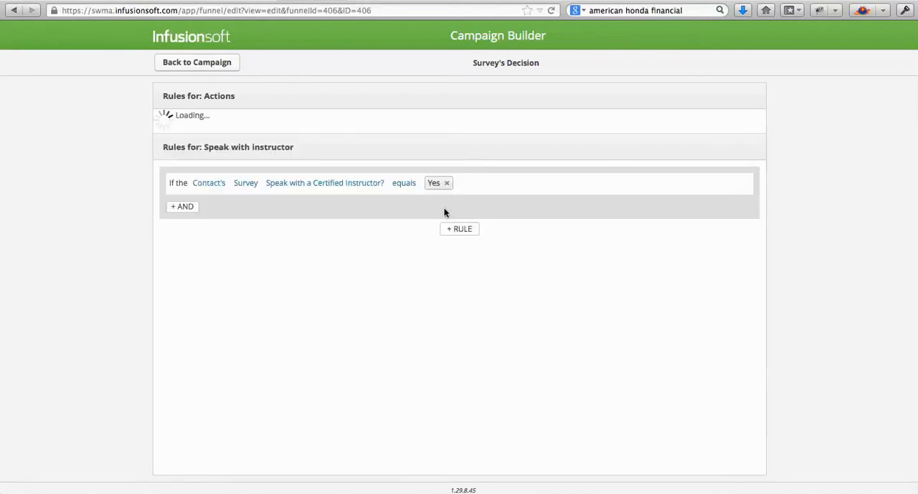
pyautogui.click(224, 133)
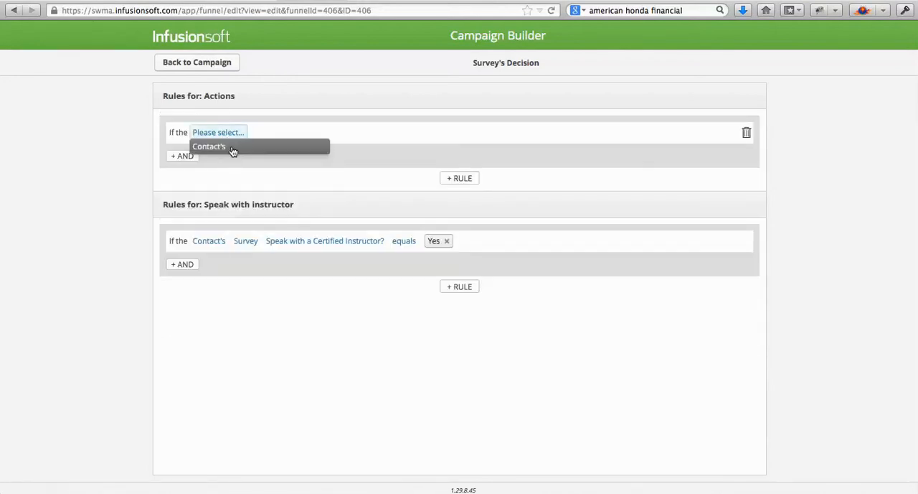
pyautogui.click(231, 148)
pyautogui.click(268, 131)
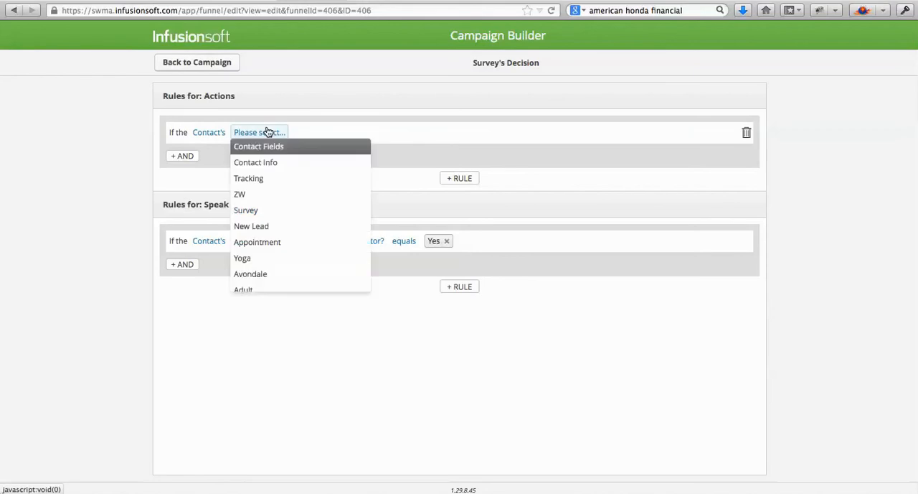
pyautogui.click(263, 210)
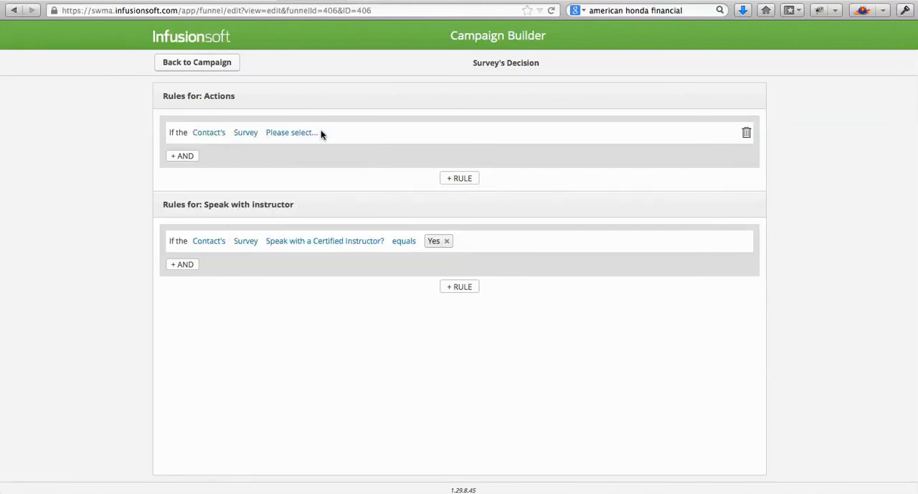
pyautogui.click(294, 133)
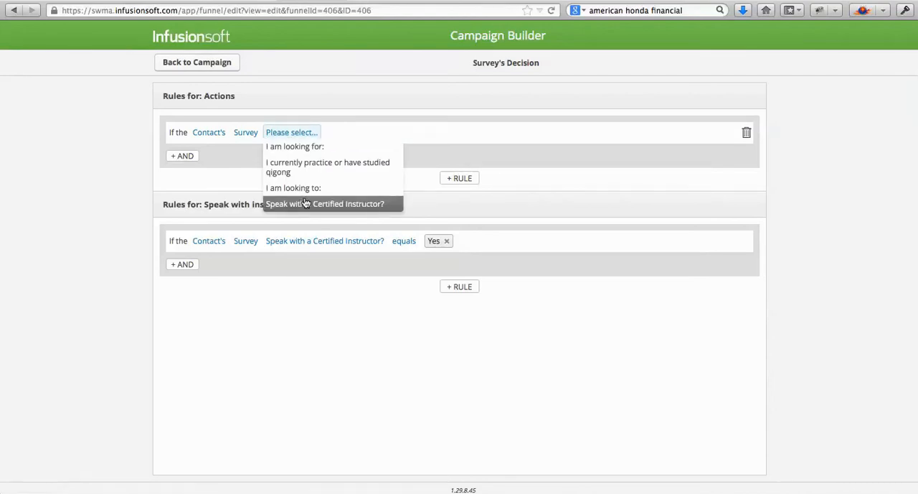
pyautogui.click(303, 203)
# - Set the Actions rule's condition to equals No and return to the campaign canvas
pyautogui.click(406, 134)
pyautogui.click(406, 147)
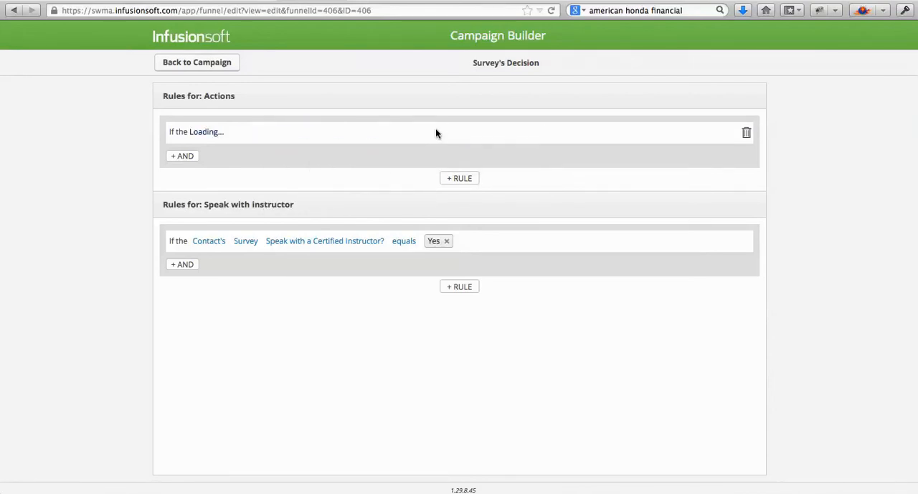
pyautogui.click(438, 134)
pyautogui.click(437, 133)
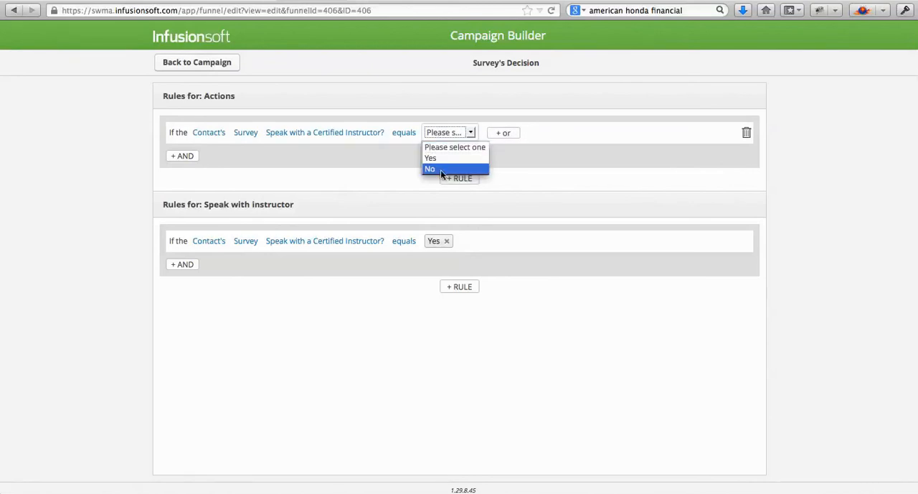
pyautogui.click(441, 169)
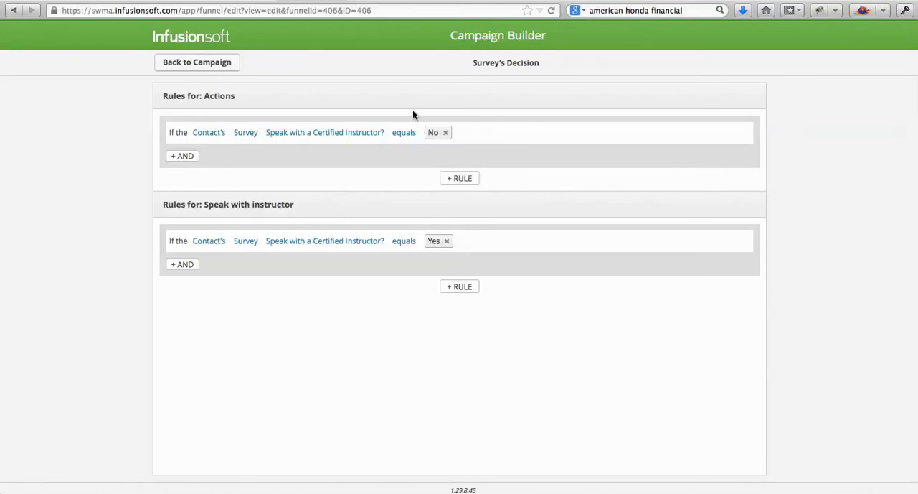
pyautogui.moveTo(206, 96); pyautogui.dragTo(231, 95)
pyautogui.moveTo(201, 204); pyautogui.dragTo(287, 205)
pyautogui.click(222, 62)
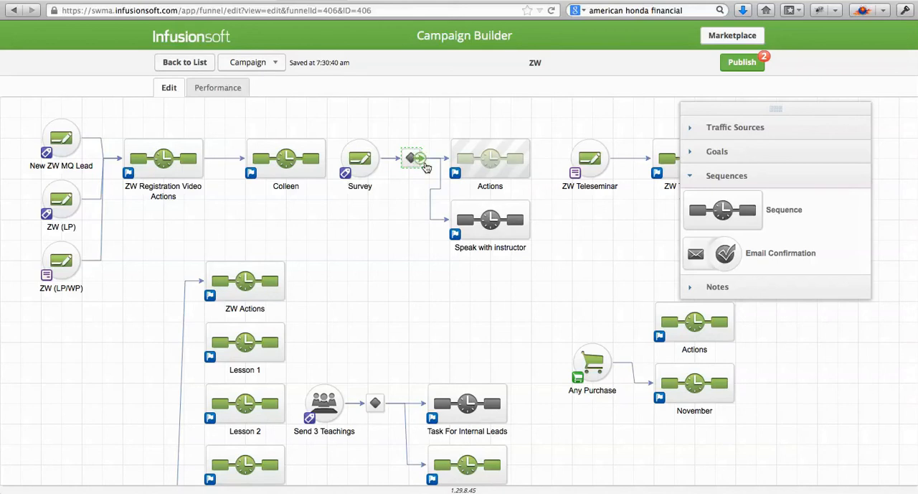
# - Open the Speak with instructor sequence, mark it Ready, and add a Send HTTP Post after Start
pyautogui.doubleClick(476, 222)
pyautogui.click(747, 63)
pyautogui.click(699, 351)
pyautogui.moveTo(702, 372); pyautogui.dragTo(125, 145)
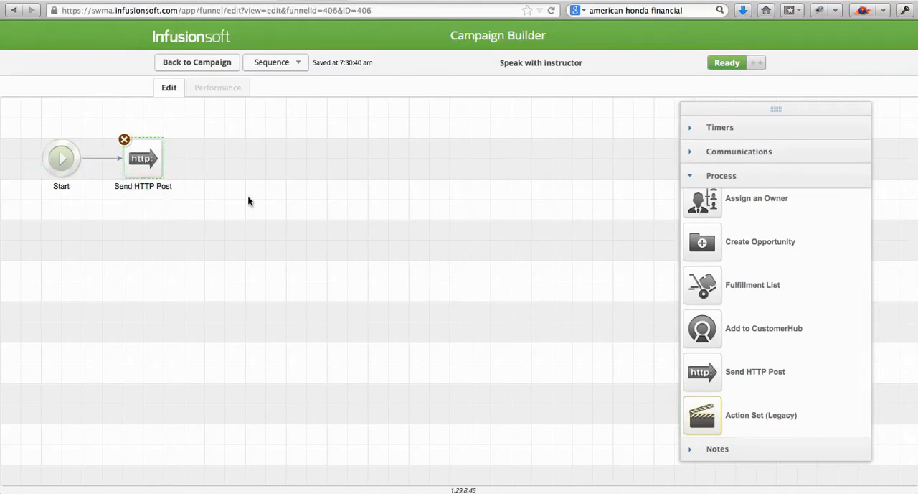
# - Rename the Send HTTP Post element as "SMS to Lead Owner"
pyautogui.doubleClick(140, 185)
pyautogui.write('Send SMS')
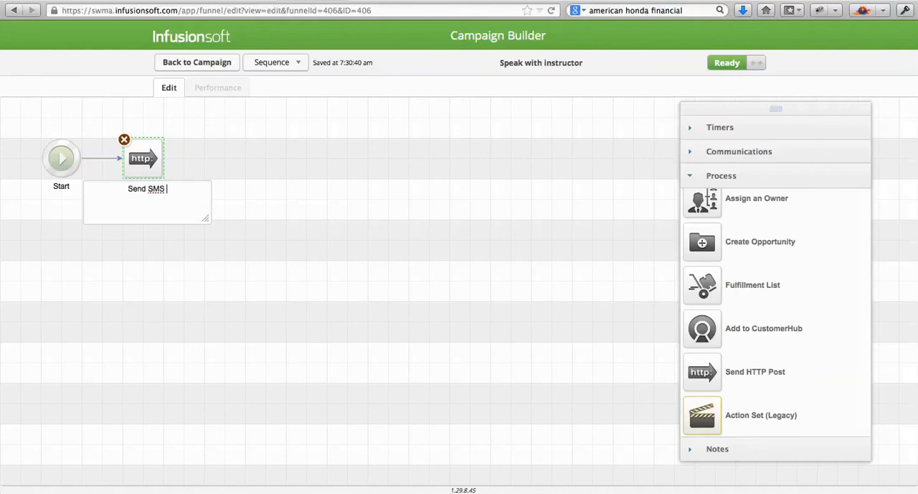
pyautogui.write('SMS to Lead Owner')
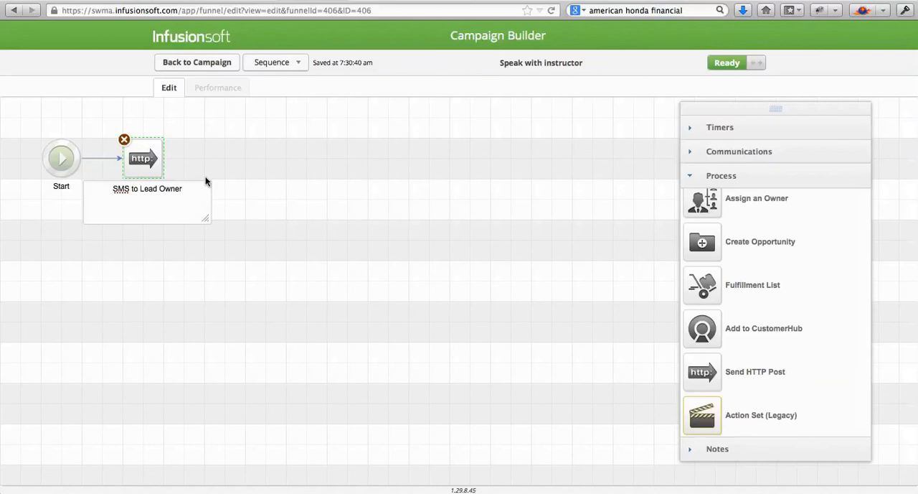
pyautogui.click(263, 143)
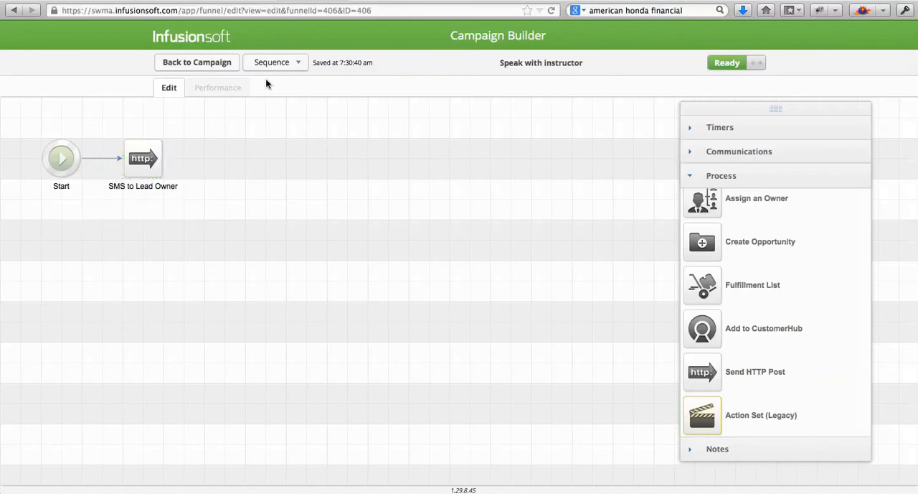
# - Fill the SMS to Lead Owner post by copying the first SMS to Lead Owner HTTP post from the ZW campaign
pyautogui.doubleClick(136, 155)
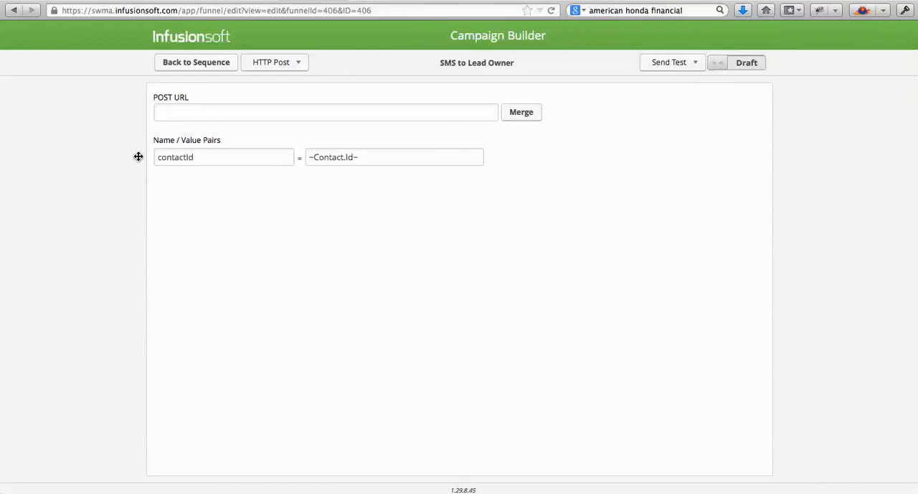
pyautogui.click(299, 64)
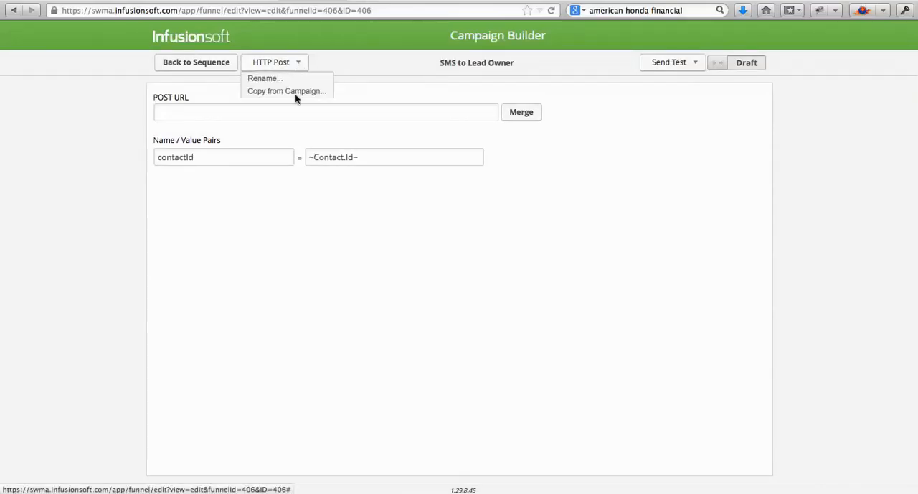
pyautogui.click(287, 91)
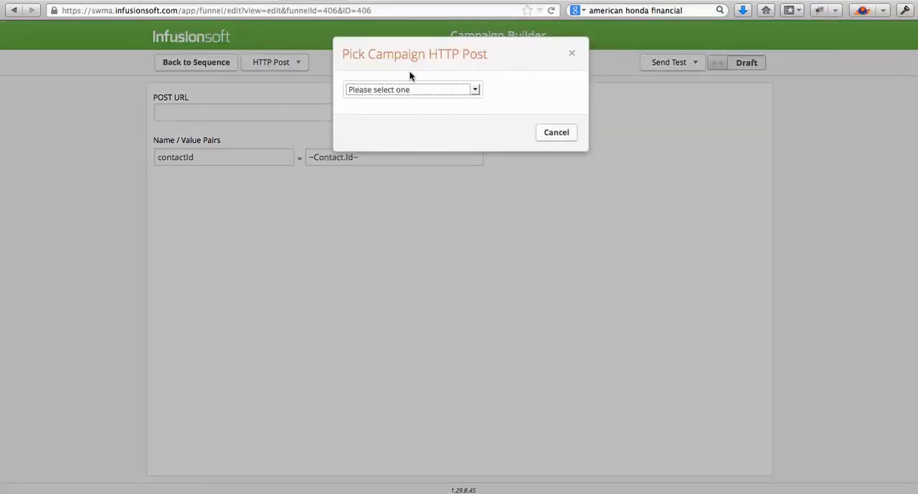
pyautogui.click(408, 89)
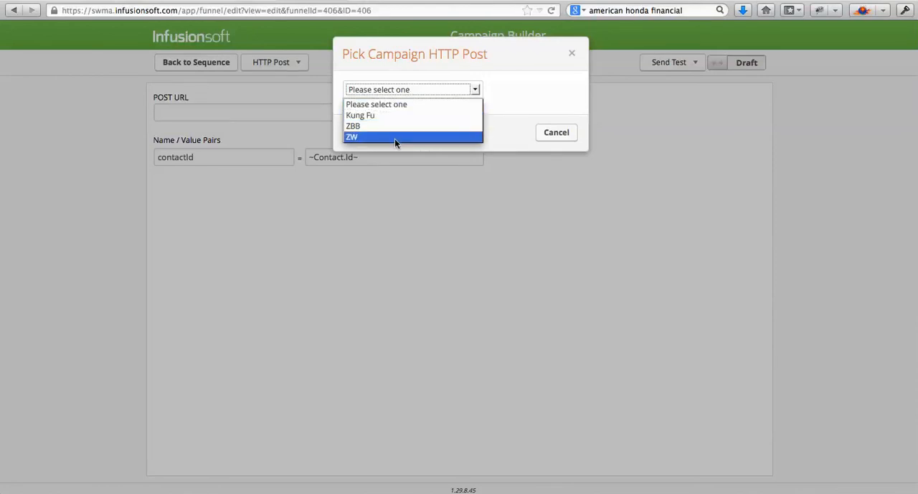
pyautogui.click(395, 137)
pyautogui.click(415, 114)
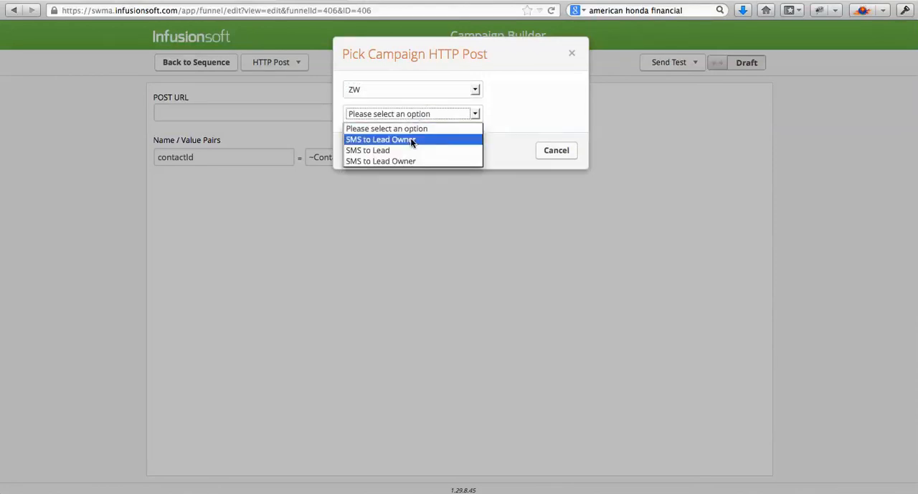
pyautogui.click(412, 140)
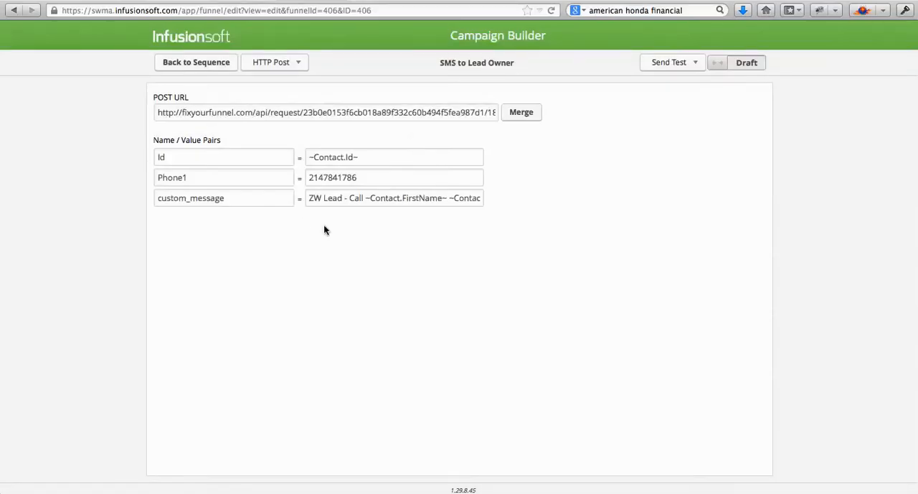
# - Mark the SMS to Lead Owner post as Ready and return to the ZW campaign canvas
pyautogui.click(746, 65)
pyautogui.click(192, 66)
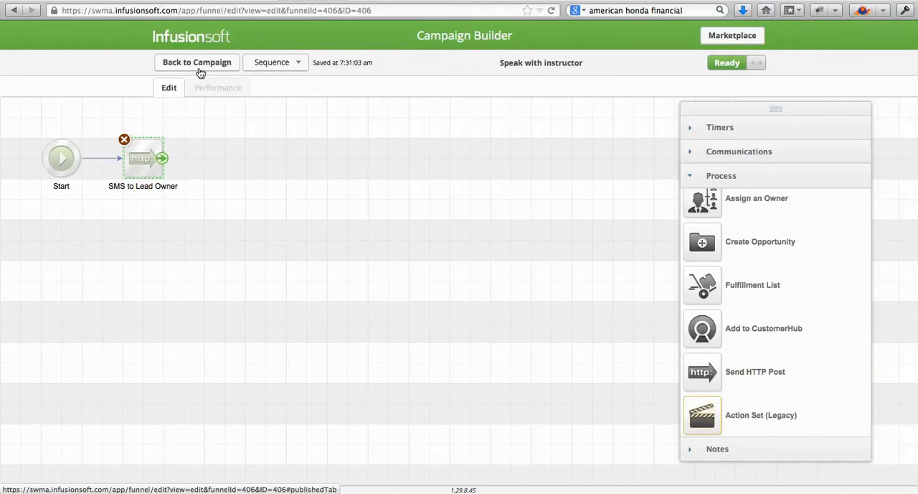
pyautogui.click(197, 63)
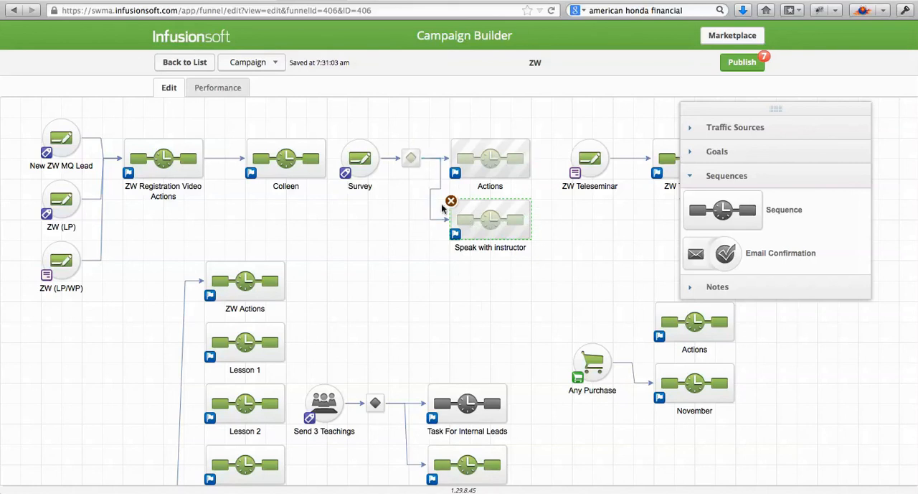
pyautogui.click(454, 286)
pyautogui.moveTo(464, 159)
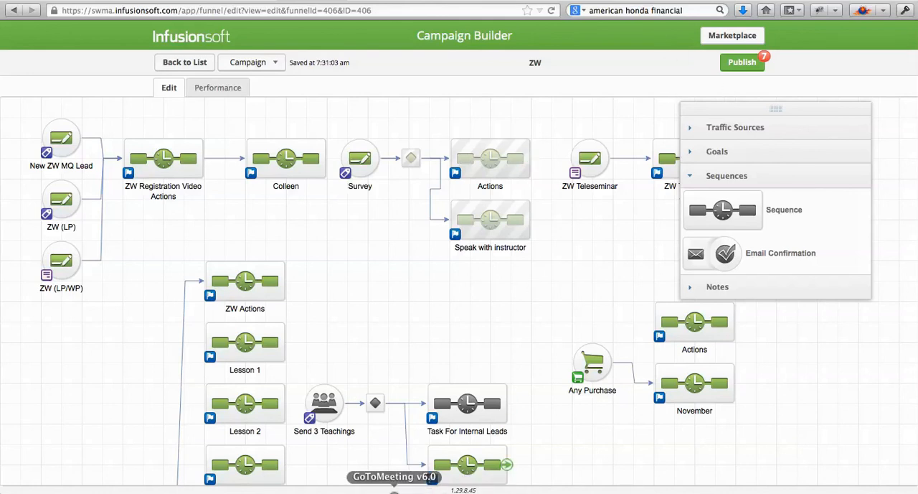
pyautogui.click(369, 492)
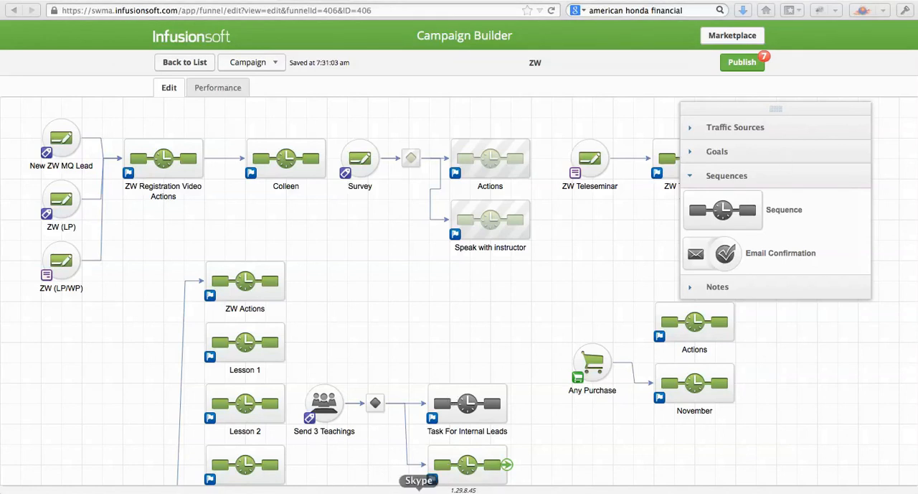
pyautogui.click(366, 490)
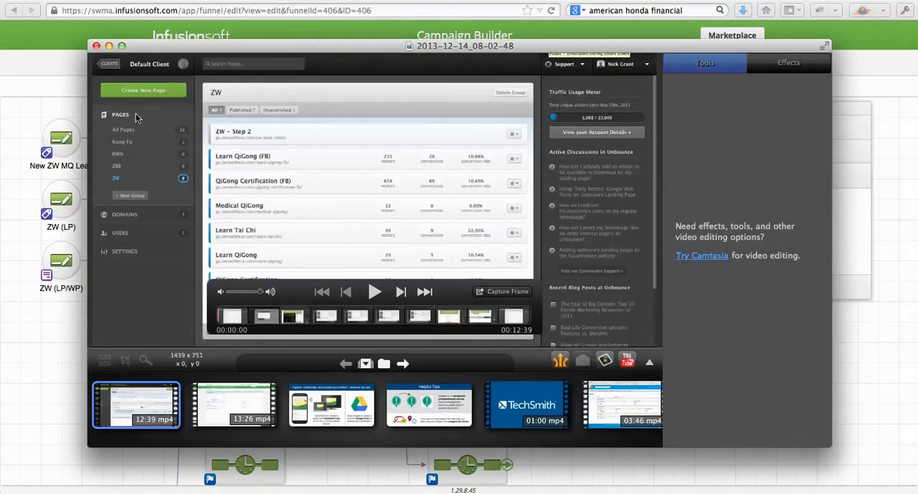
pyautogui.click(24, 86)
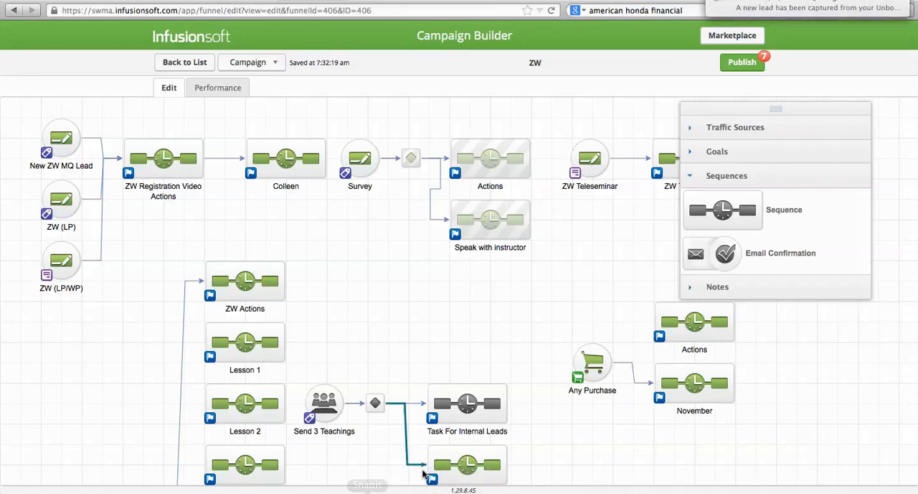
pyautogui.click(368, 491)
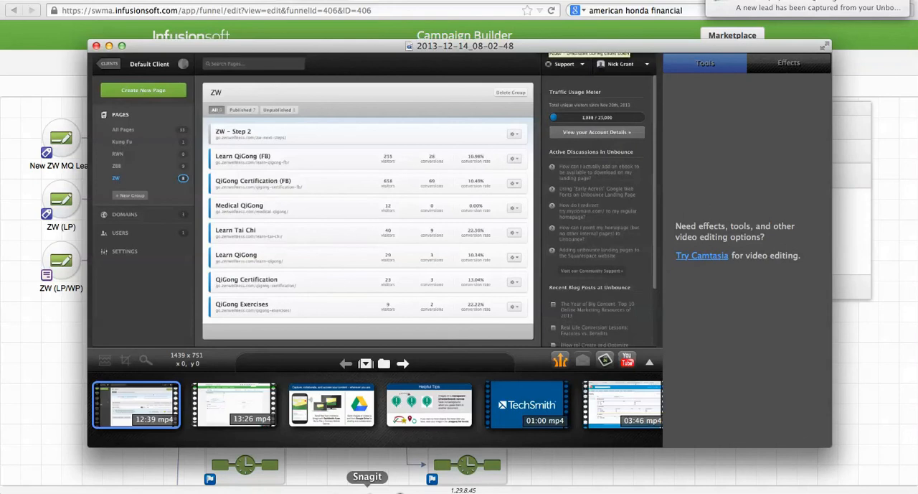
pyautogui.rightClick(367, 490)
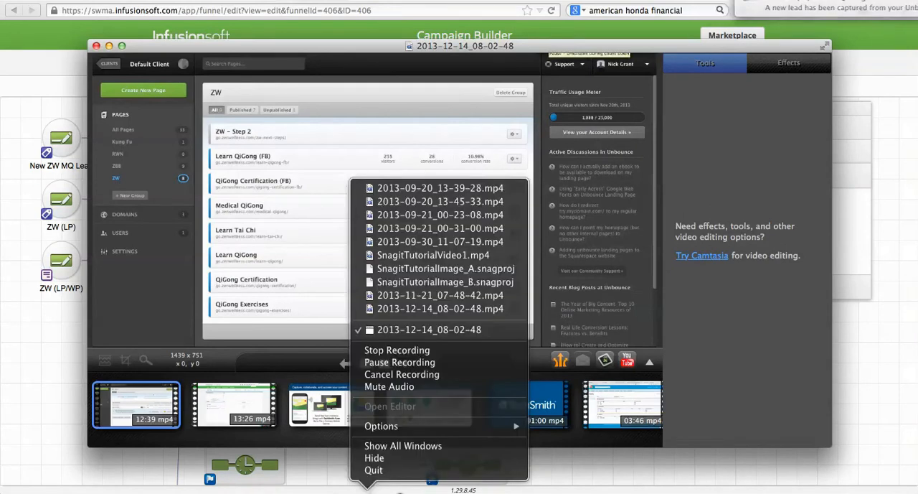